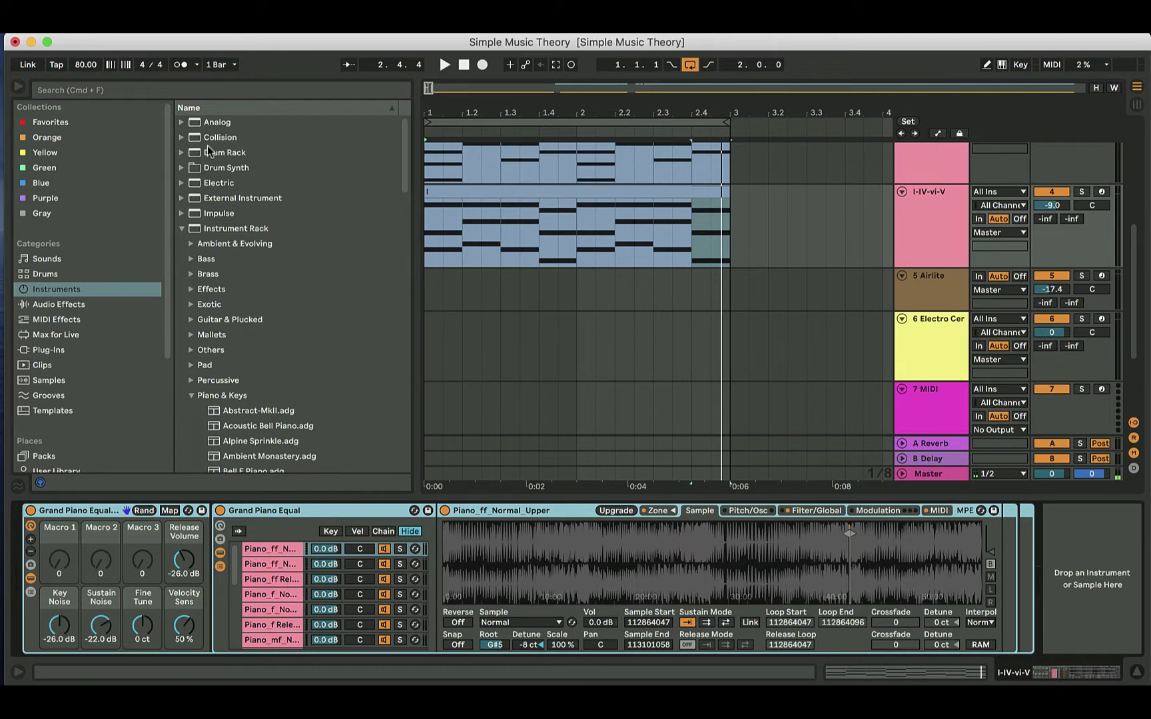
# Add the Bach 16th Arpeggiator preset from the MIDI Effects in front of the Grand Piano on the I-IV-vi-V track.
pyautogui.click(34, 320)
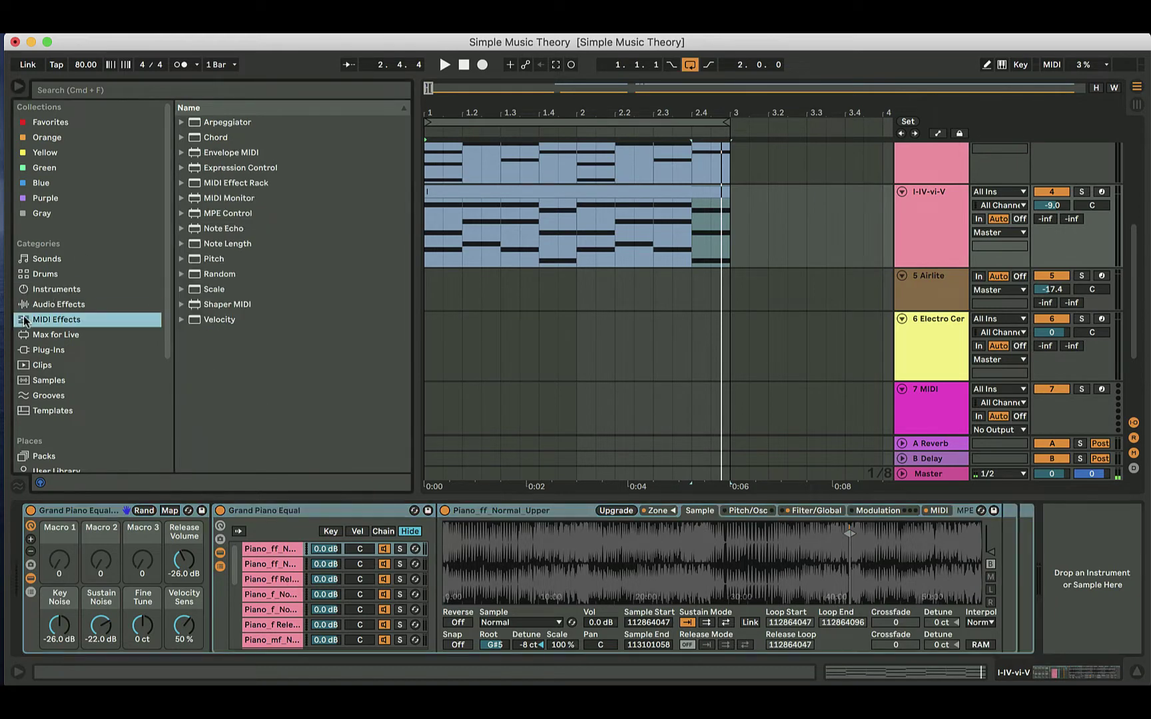
pyautogui.click(180, 123)
pyautogui.doubleClick(212, 138)
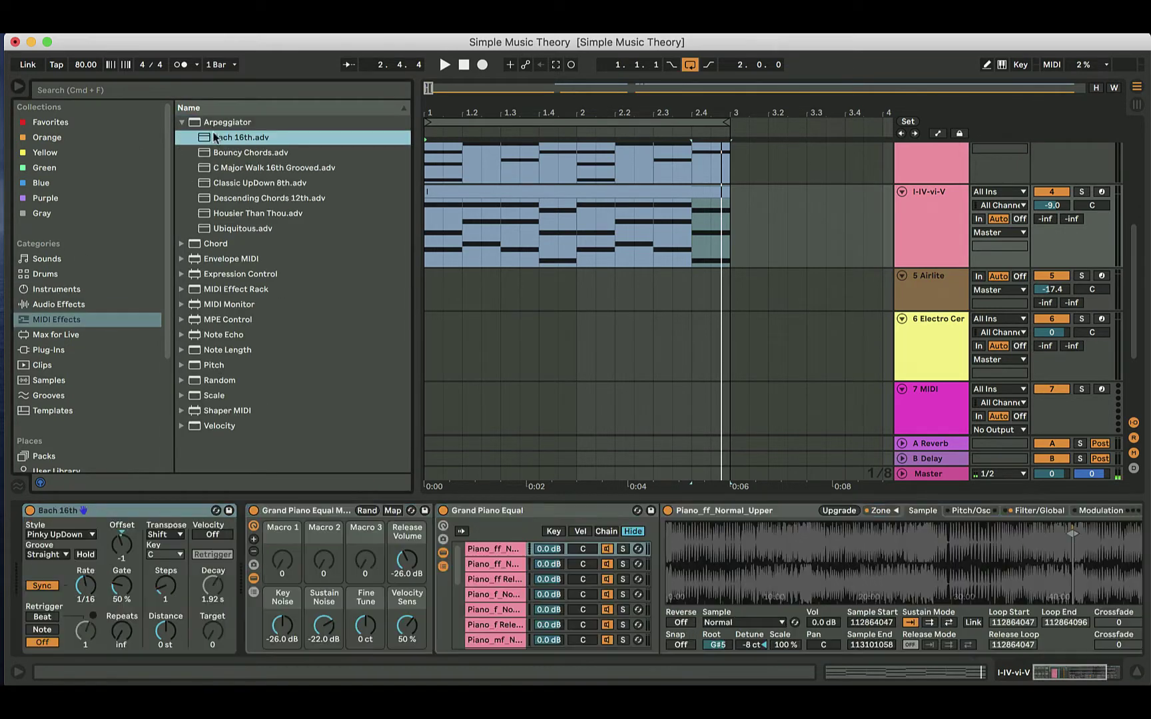
# Set the arpeggiator's style to Converge and play back the arrangement.
pyautogui.click(62, 534)
pyautogui.click(54, 397)
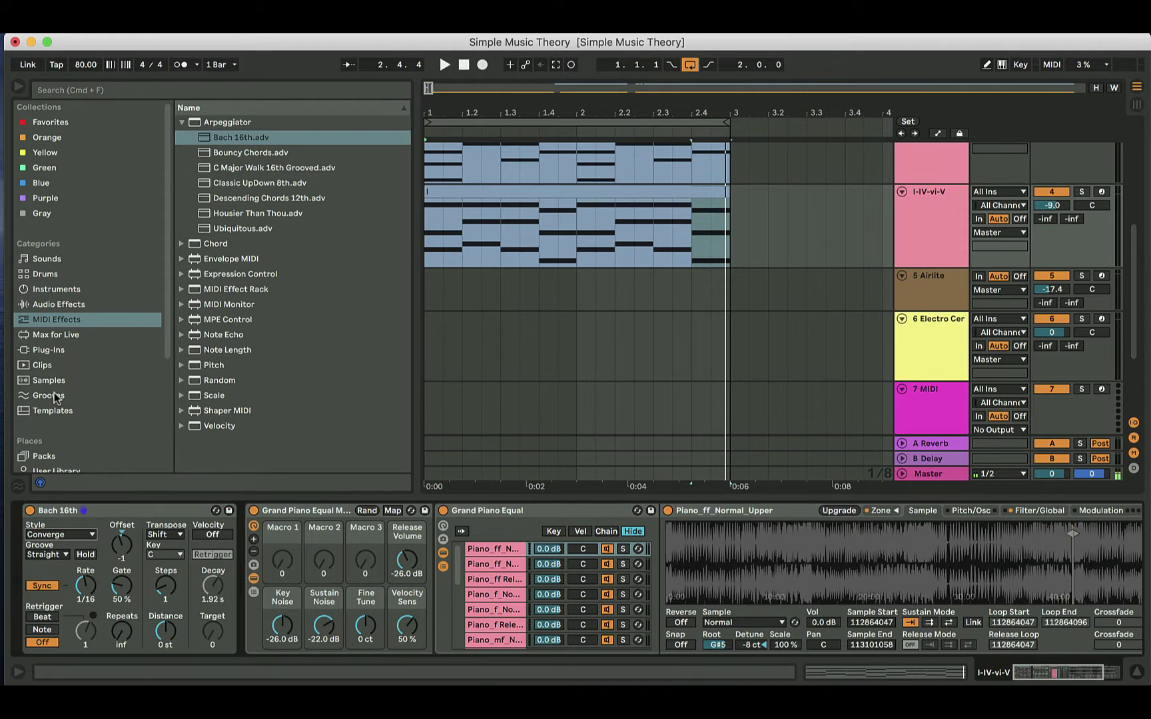
pyautogui.press('space')
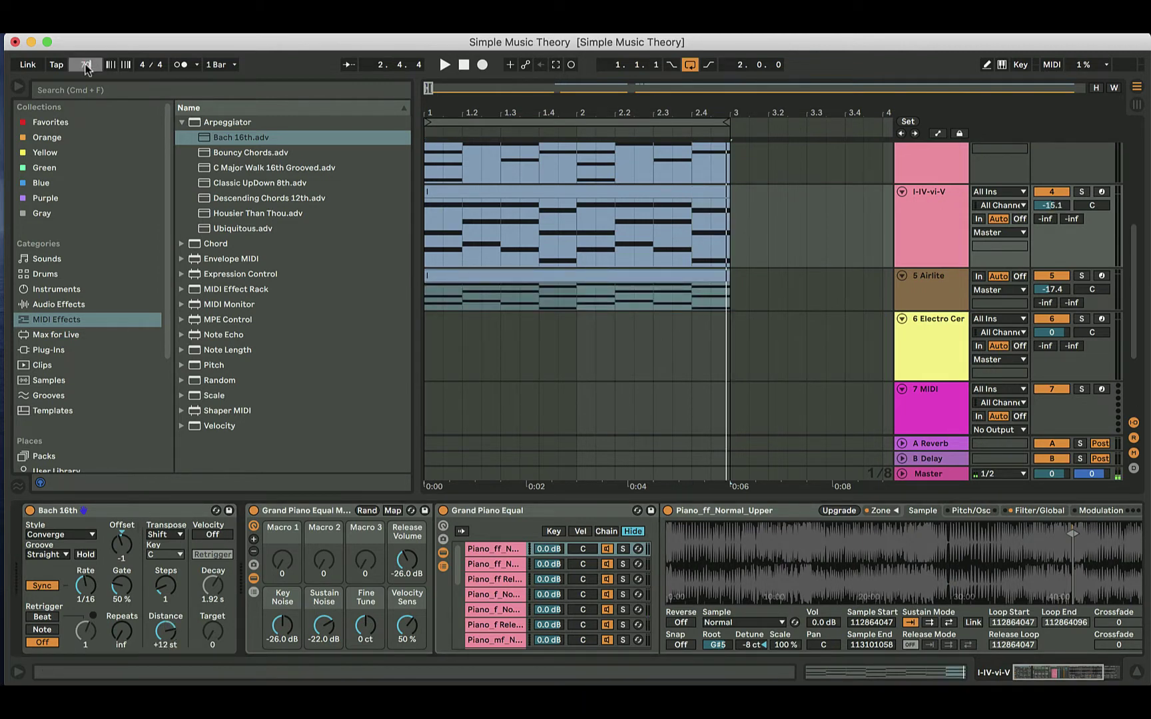
# Set the project tempo to 70 BPM and play back the arrangement.
pyautogui.press('Return')
pyautogui.press('space')
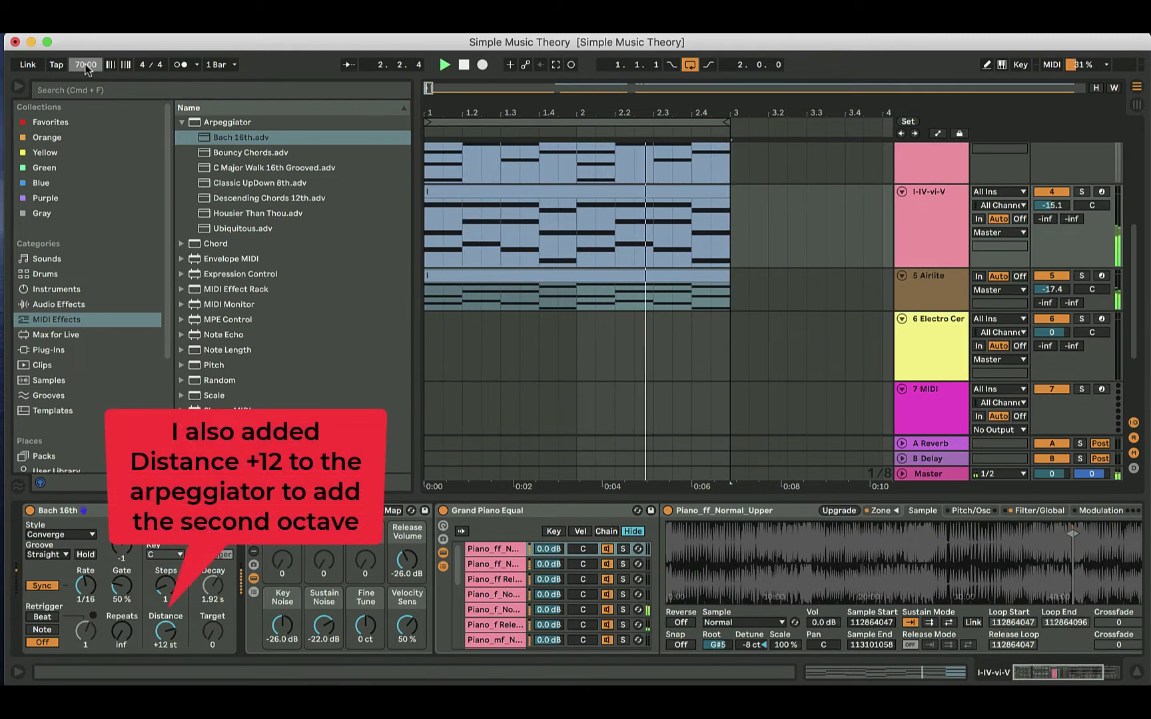
pyautogui.press('space')
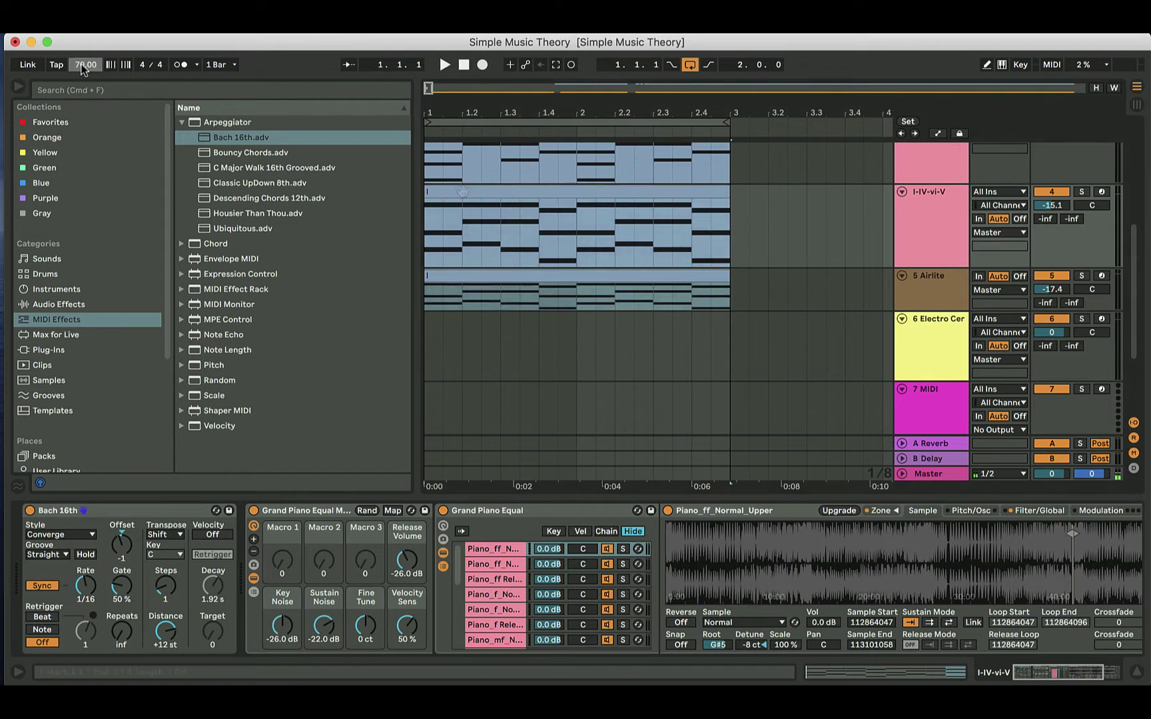
# Copy the chord clip from the I-IV-vi-V track onto the Electro Ceramic Bass track and open its notes.
pyautogui.click(462, 192)
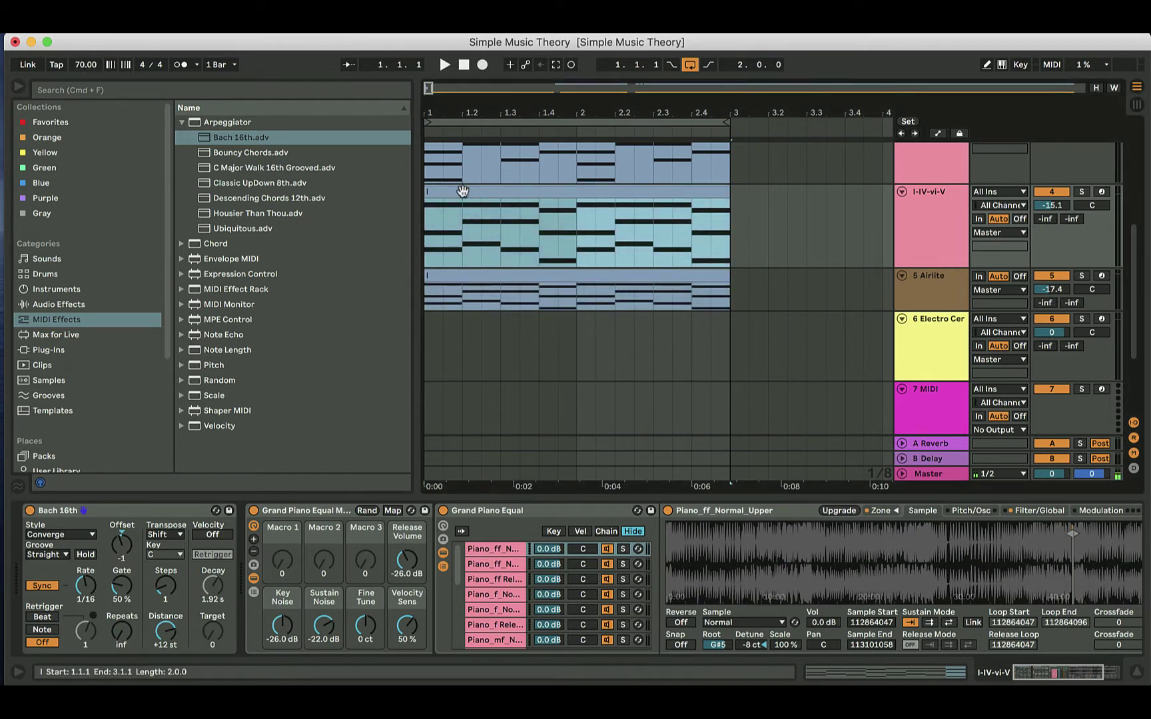
pyautogui.rightClick(462, 192)
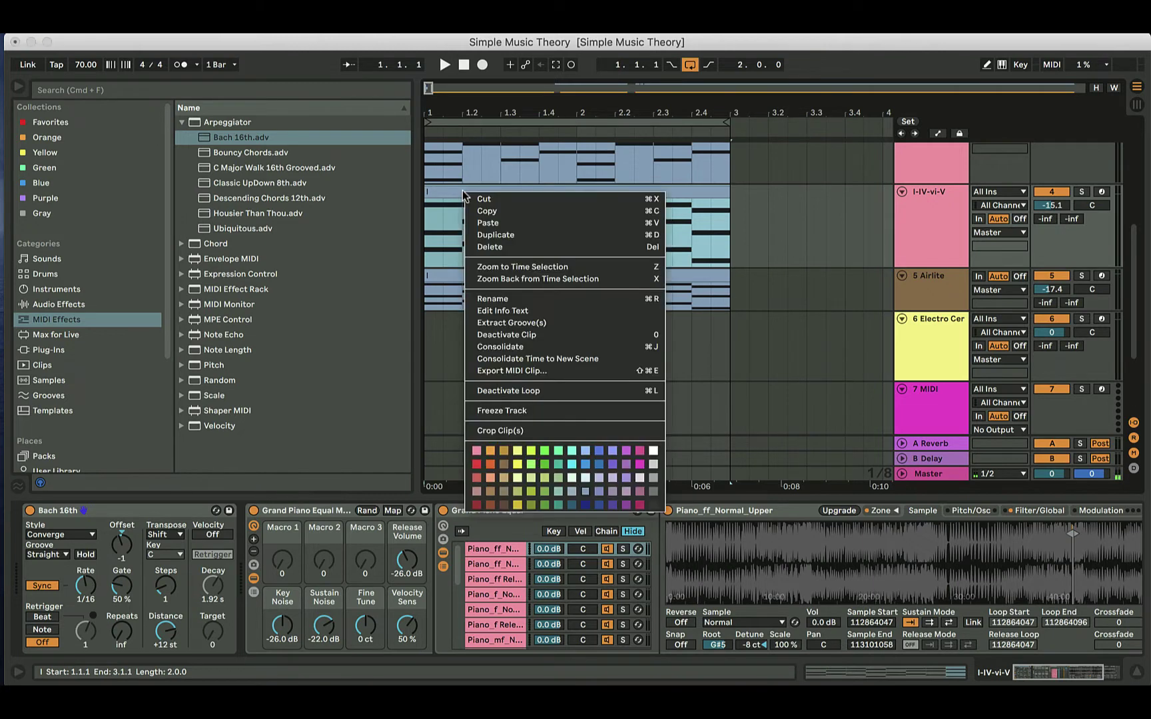
pyautogui.click(464, 317)
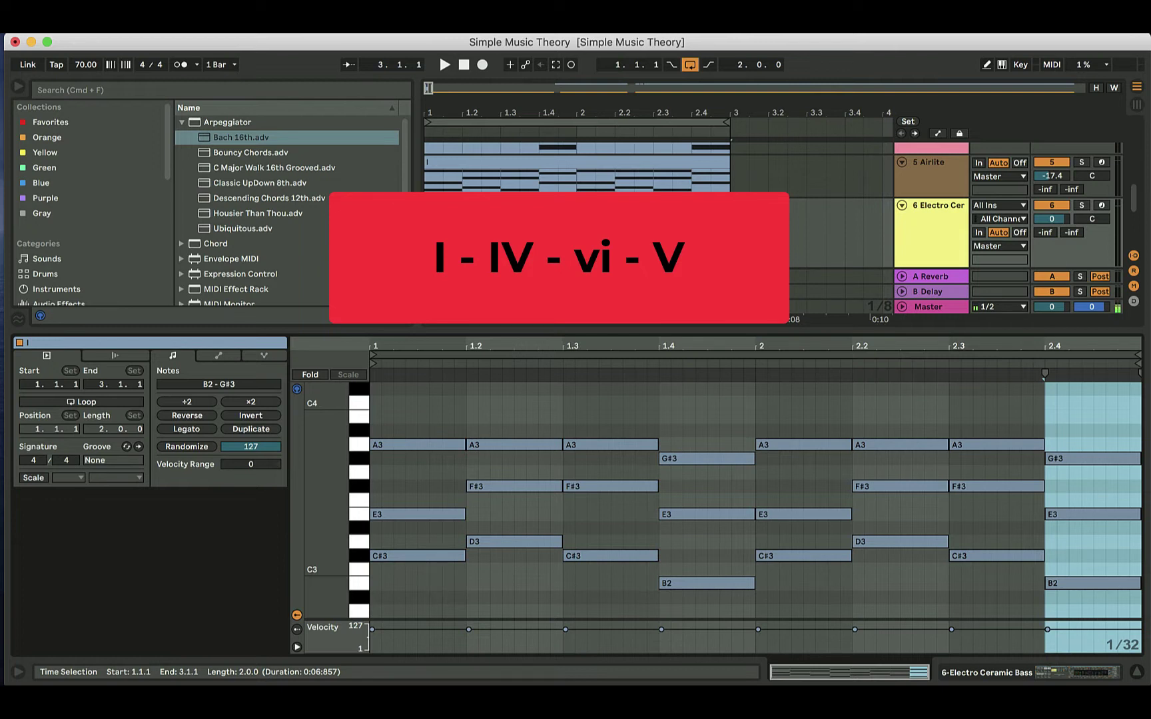
# Reduce the first two chords of the bass clip to their root notes, A3 and D3, by deleting the other notes.
pyautogui.click(393, 445)
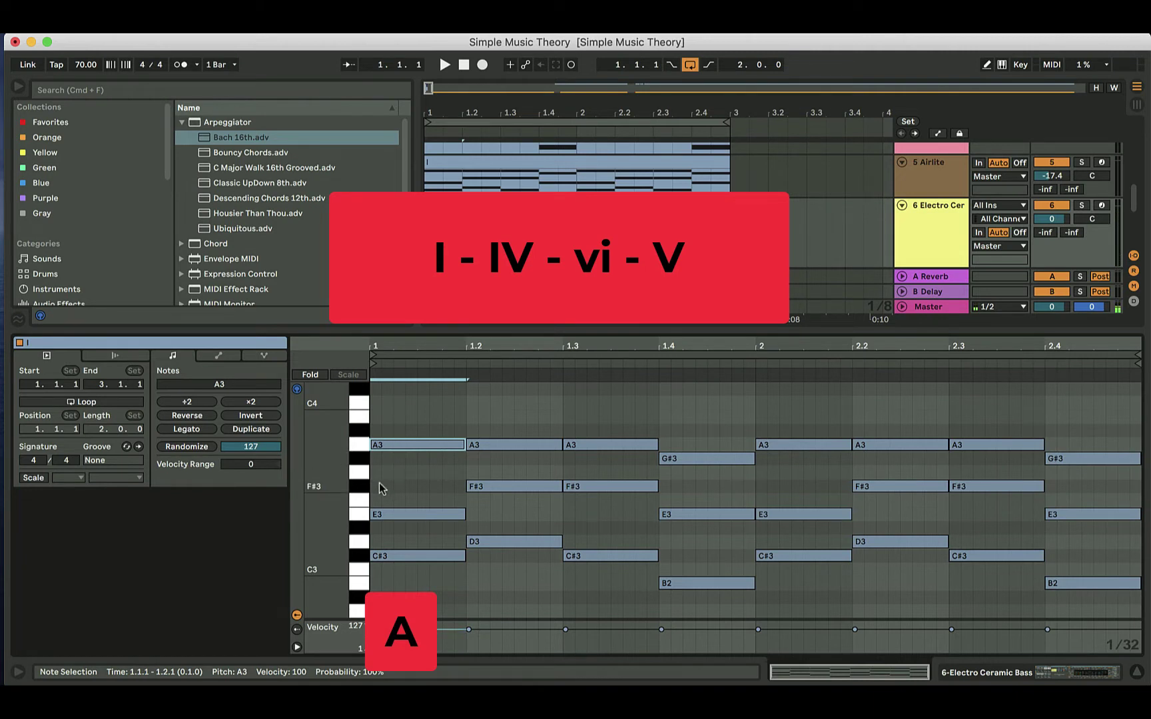
pyautogui.moveTo(379, 483); pyautogui.dragTo(389, 589)
pyautogui.press('Delete')
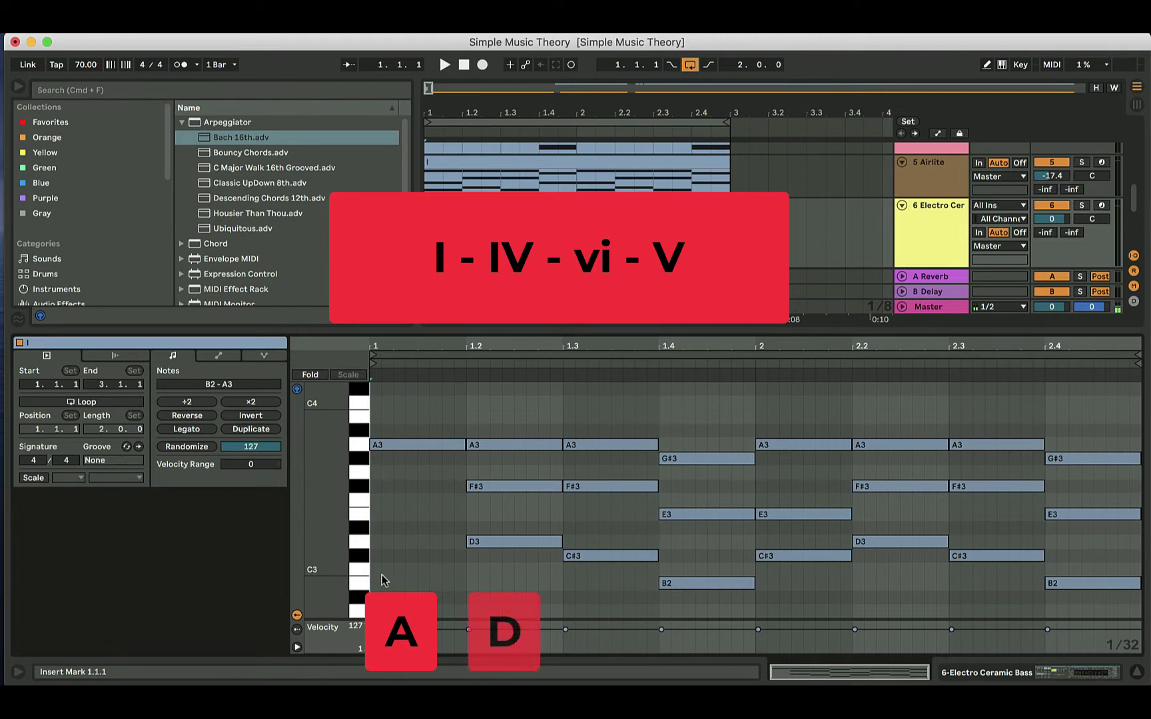
pyautogui.click(491, 542)
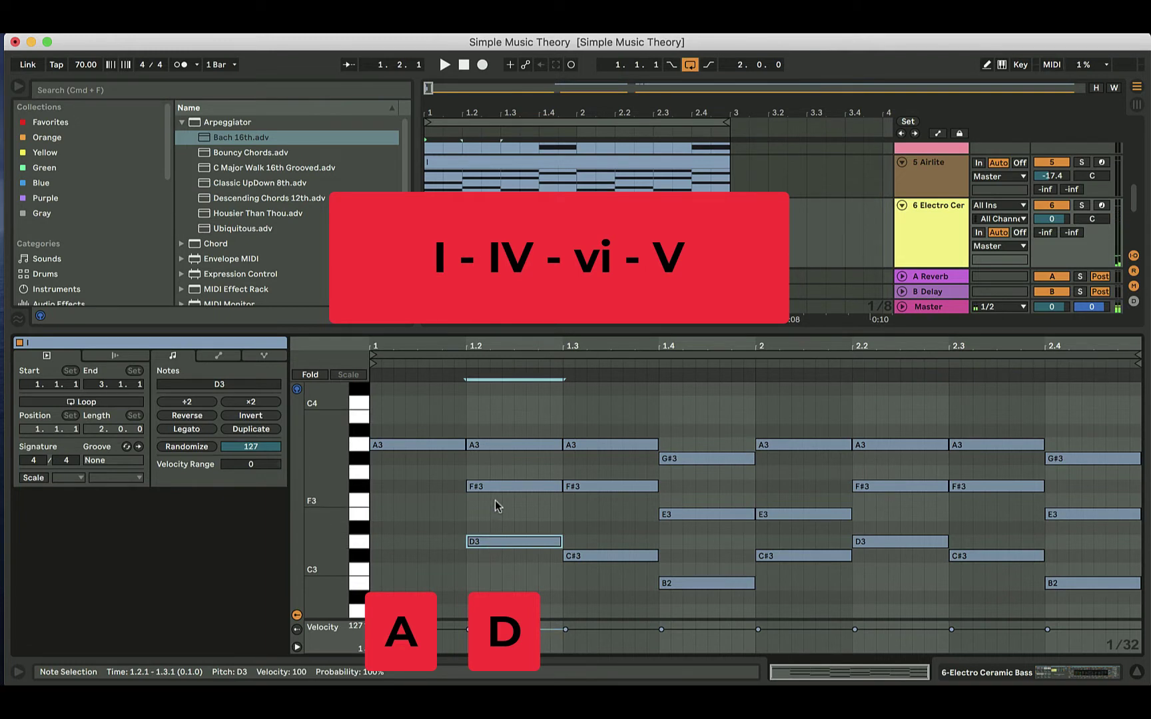
pyautogui.moveTo(494, 500); pyautogui.dragTo(501, 426)
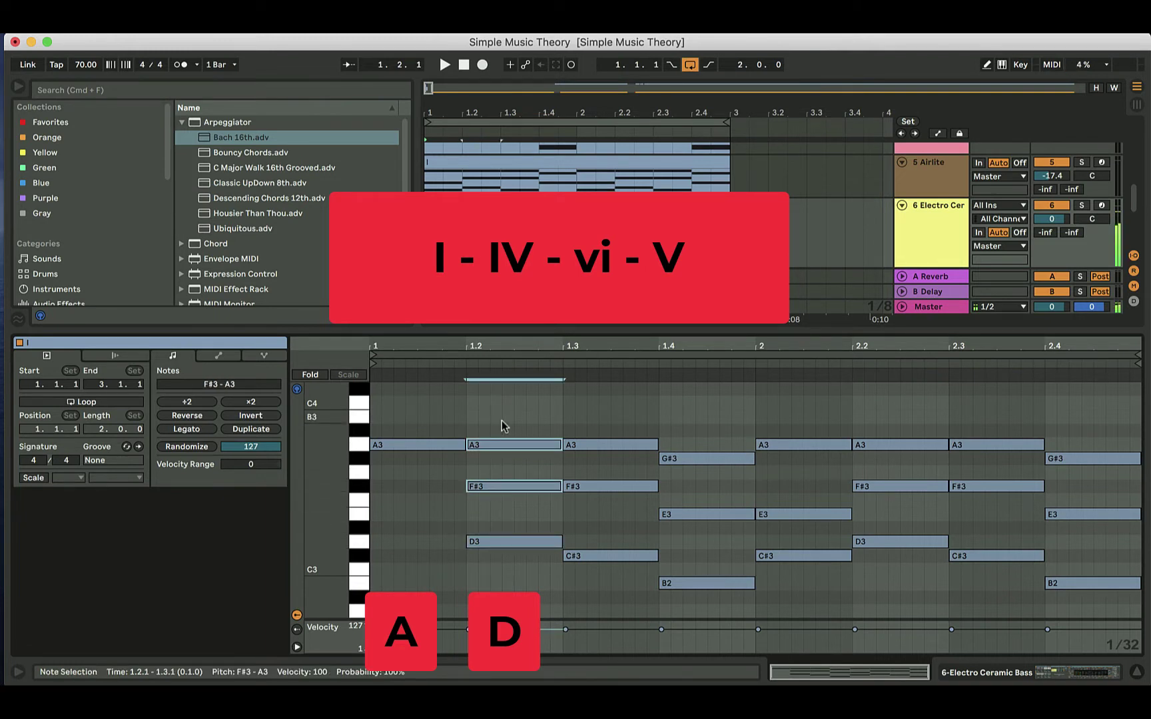
pyautogui.press('Delete')
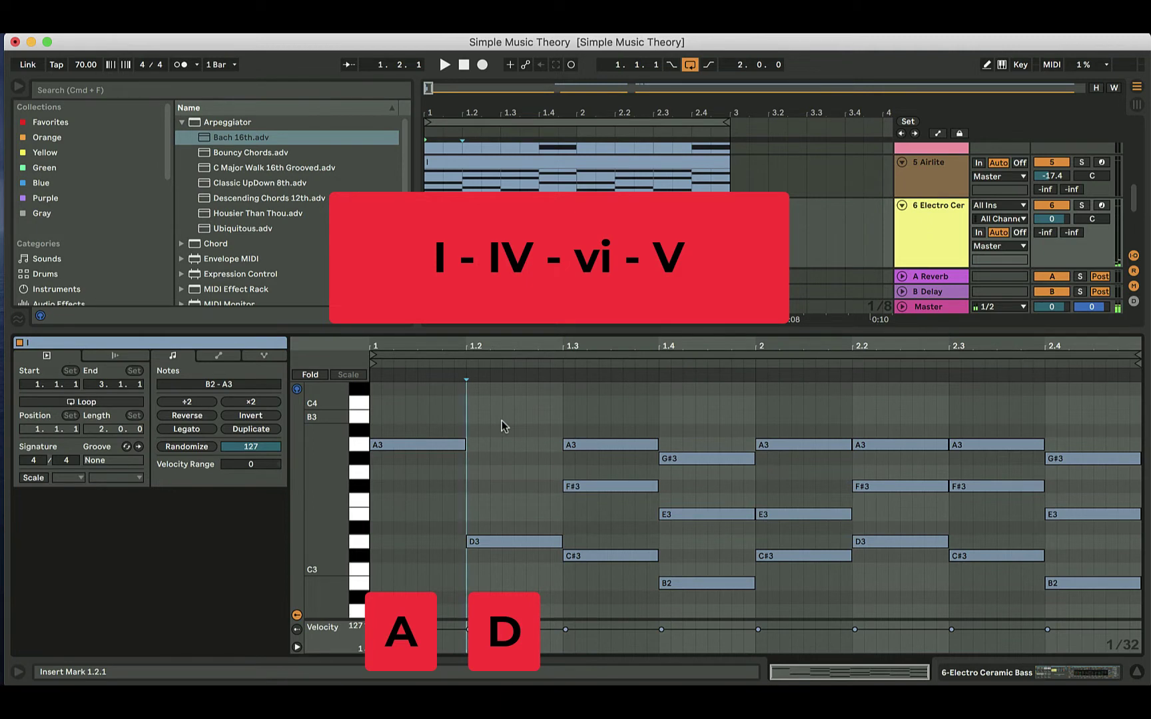
# Delete A3 and C#3 from the third chord and G#3 and B2 from the fourth, keeping the roots F#3 and E3.
pyautogui.click(573, 445)
pyautogui.moveTo(577, 457); pyautogui.dragTo(595, 577)
pyautogui.press('Delete')
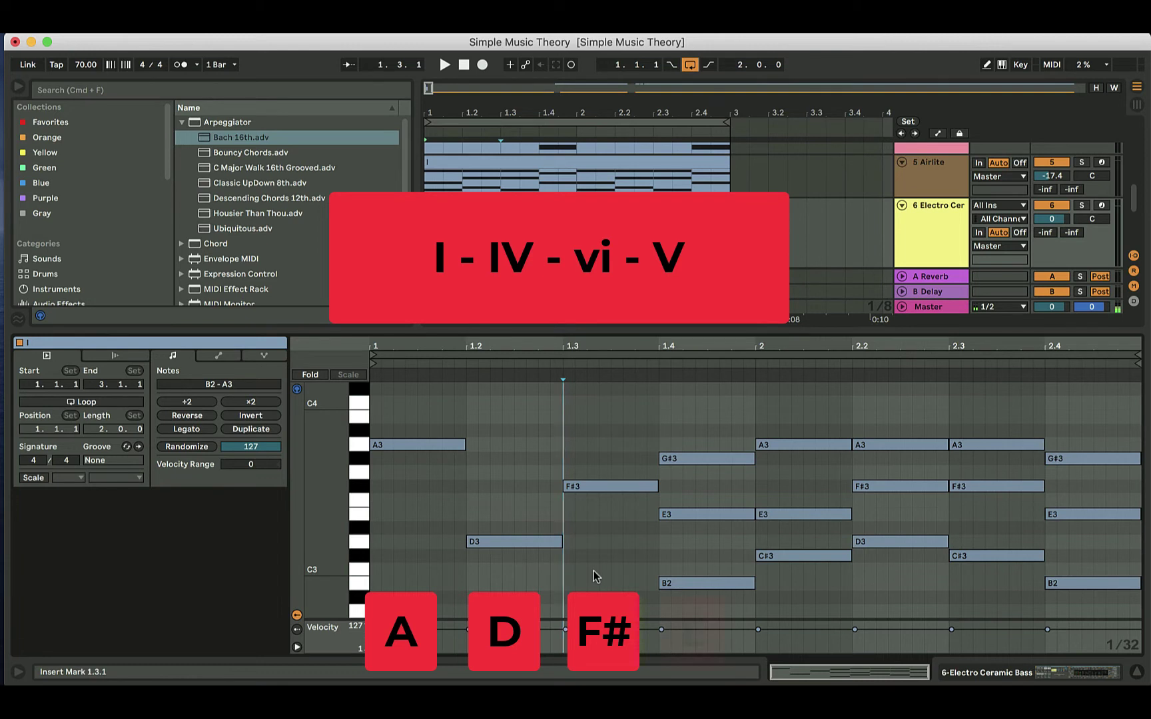
pyautogui.click(685, 460)
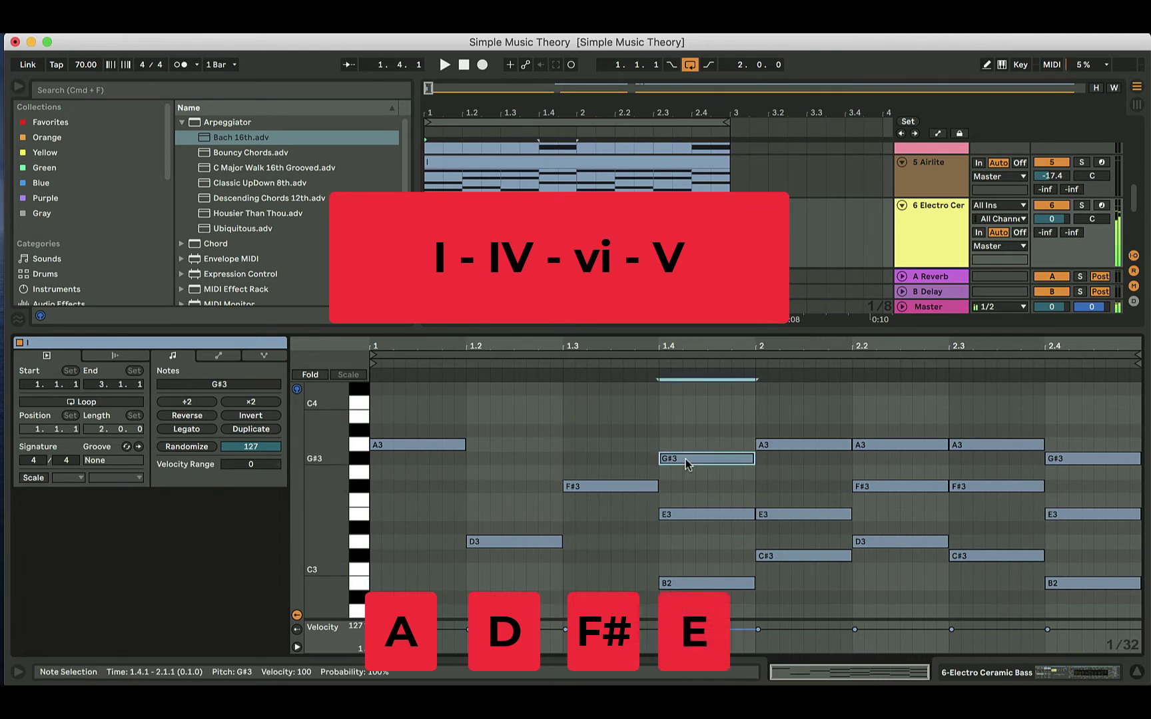
pyautogui.moveTo(686, 458); pyautogui.dragTo(686, 586)
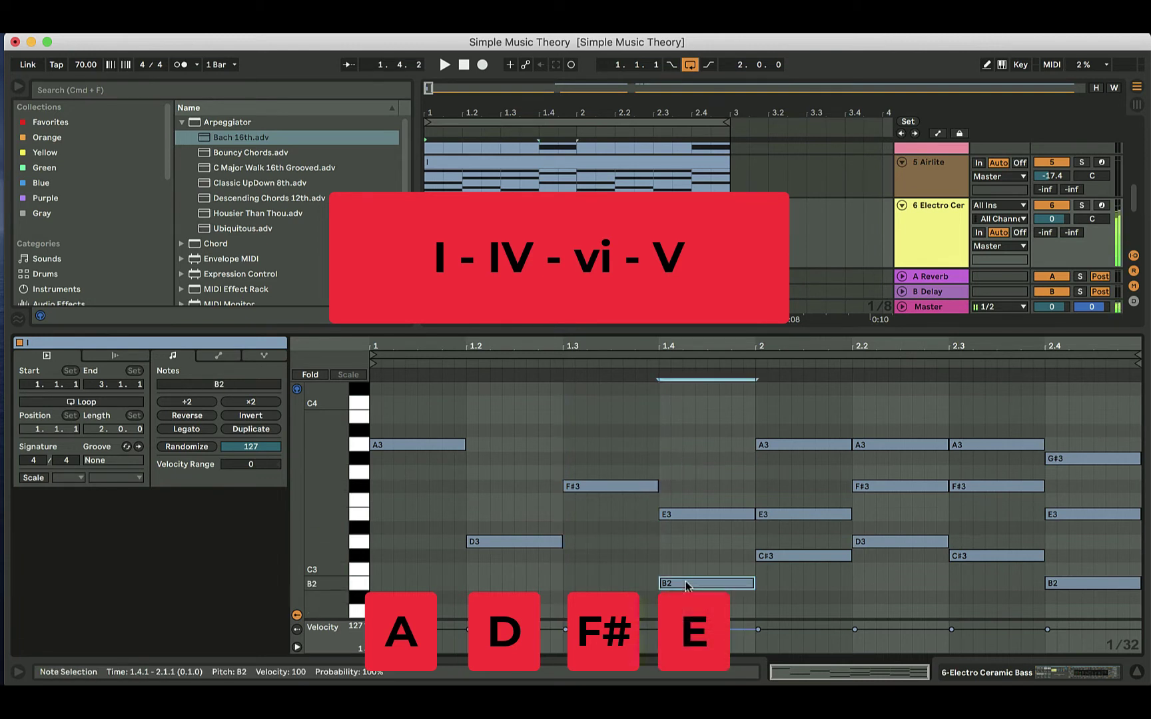
pyautogui.press('Delete')
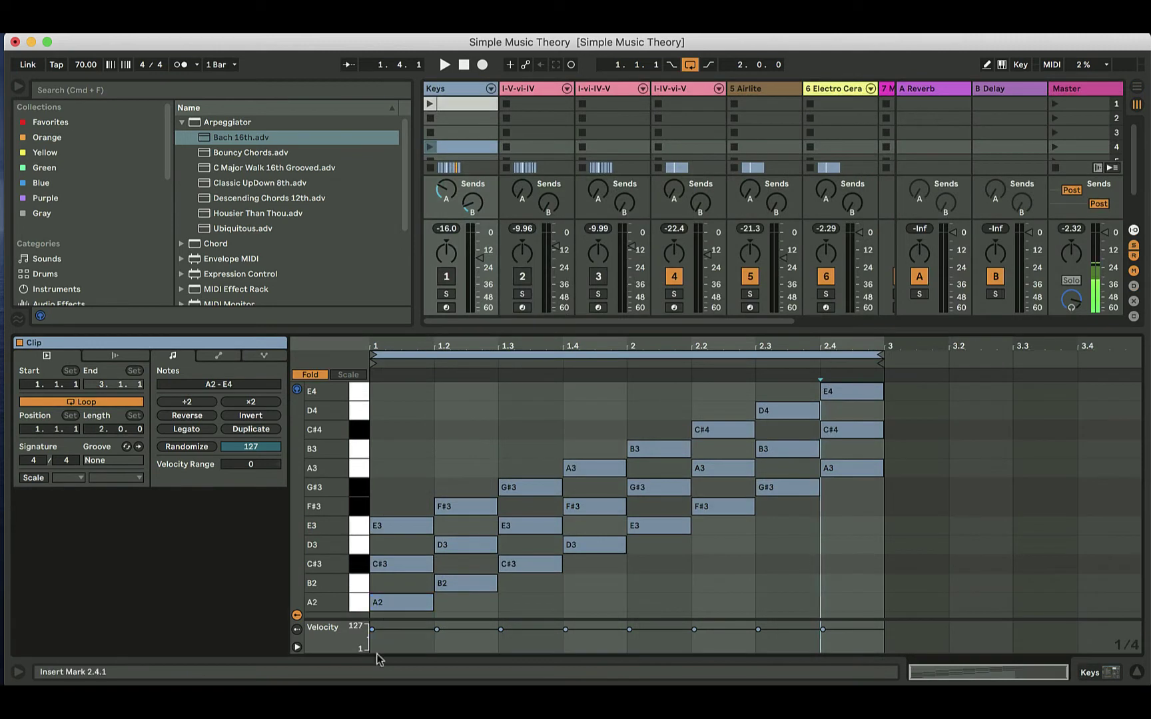
# Audition the lowest note of each chord in the Keys clip, going up the scale from A2 to A3.
pyautogui.click(392, 603)
pyautogui.click(467, 587)
pyautogui.click(522, 565)
pyautogui.click(593, 542)
pyautogui.click(673, 526)
pyautogui.click(729, 507)
pyautogui.click(790, 488)
pyautogui.click(856, 469)
# Audition the root notes A2, D3, F#3 and E3 of the I, IV, vi and V chords in the Keys clip.
pyautogui.click(378, 607)
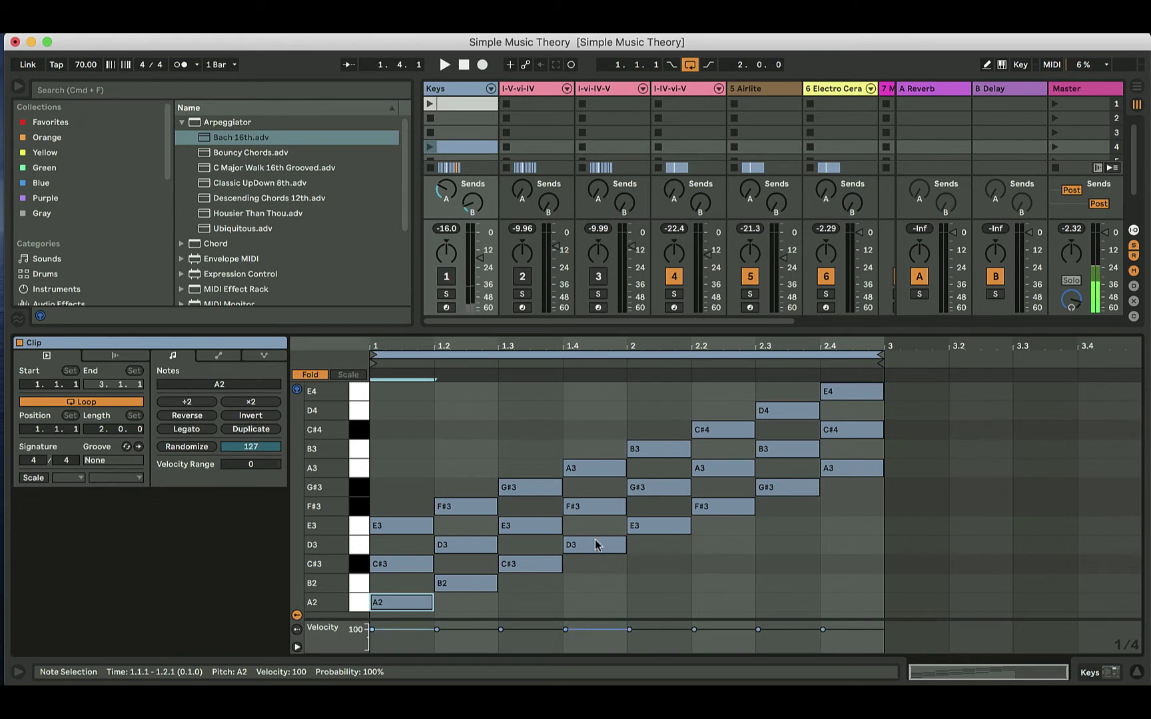
pyautogui.click(594, 545)
pyautogui.click(718, 513)
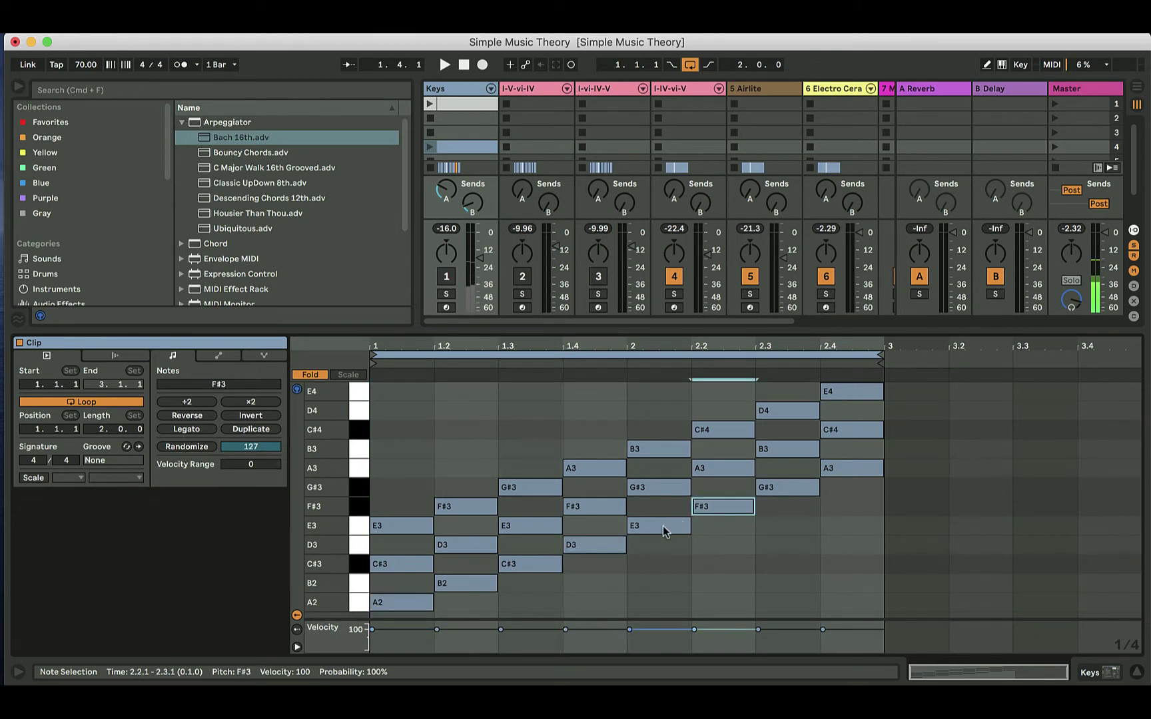
pyautogui.click(665, 527)
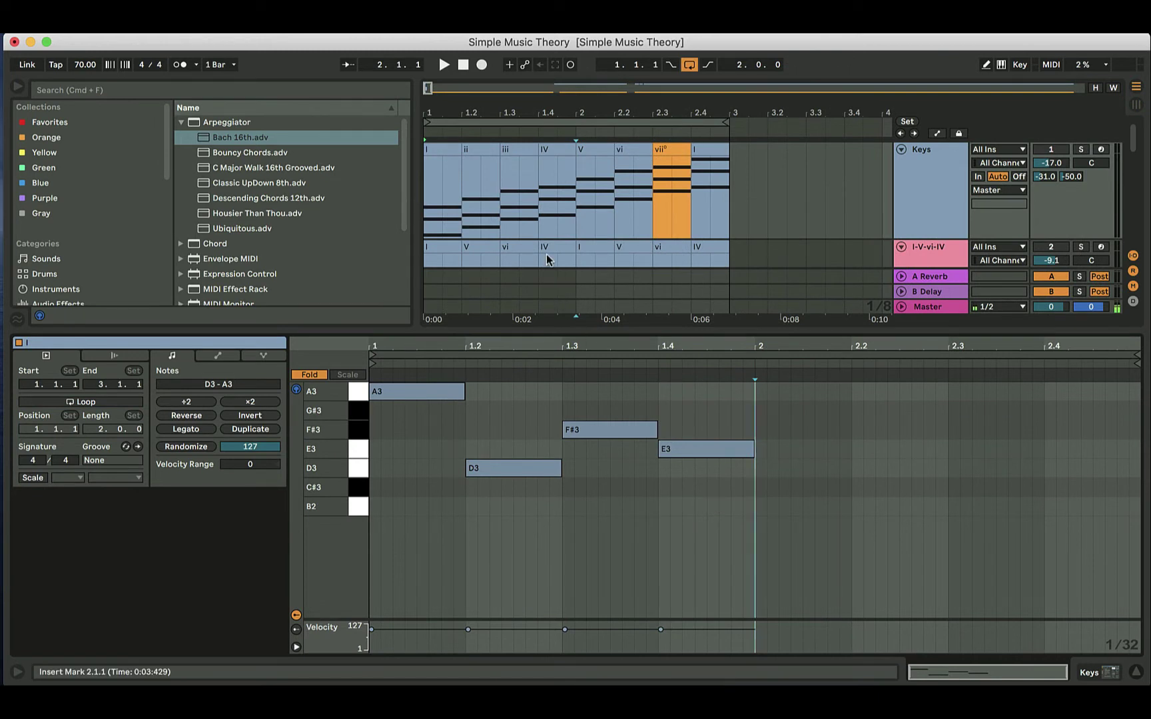
# Duplicate the four root notes of the bass clip into its second bar.
pyautogui.scroll(-5, 546, 255)
pyautogui.scroll(-3, 546, 255)
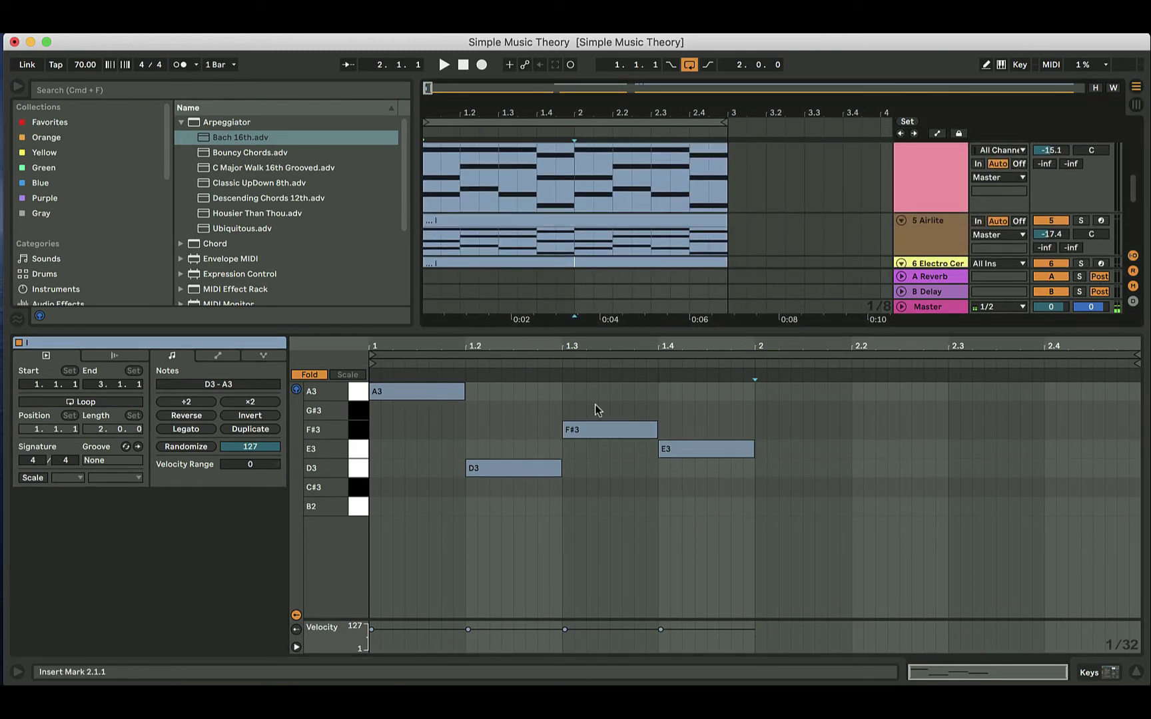
pyautogui.moveTo(718, 504); pyautogui.dragTo(346, 361)
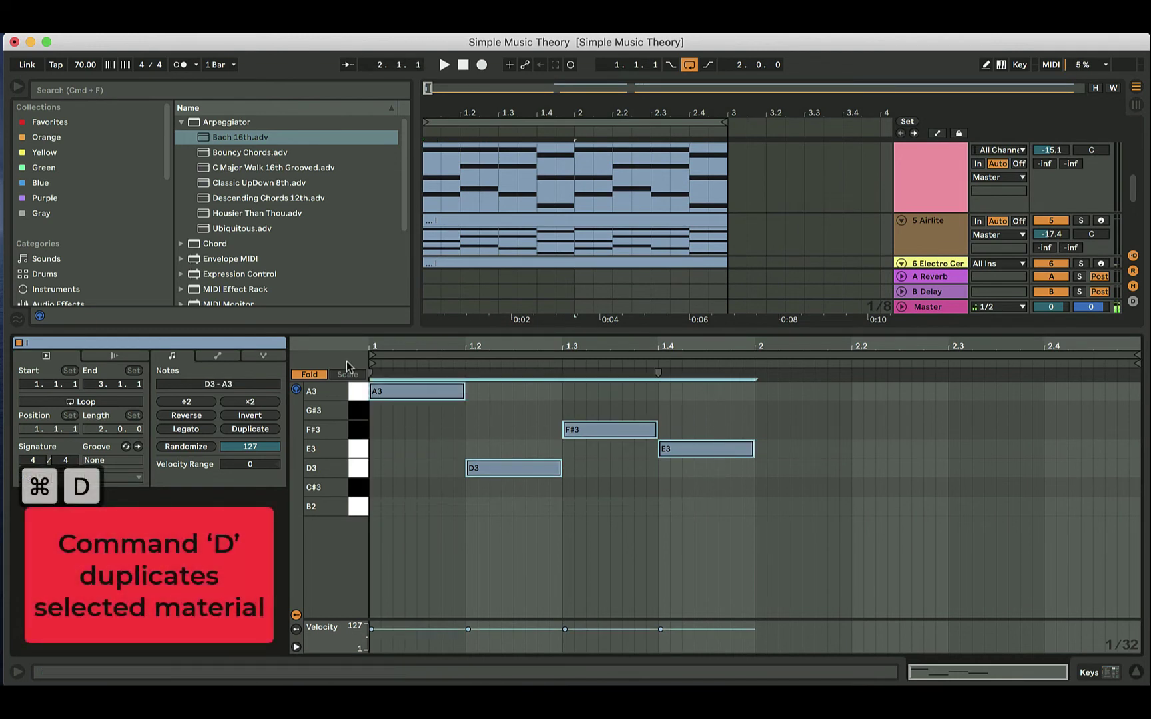
pyautogui.press('super+d')
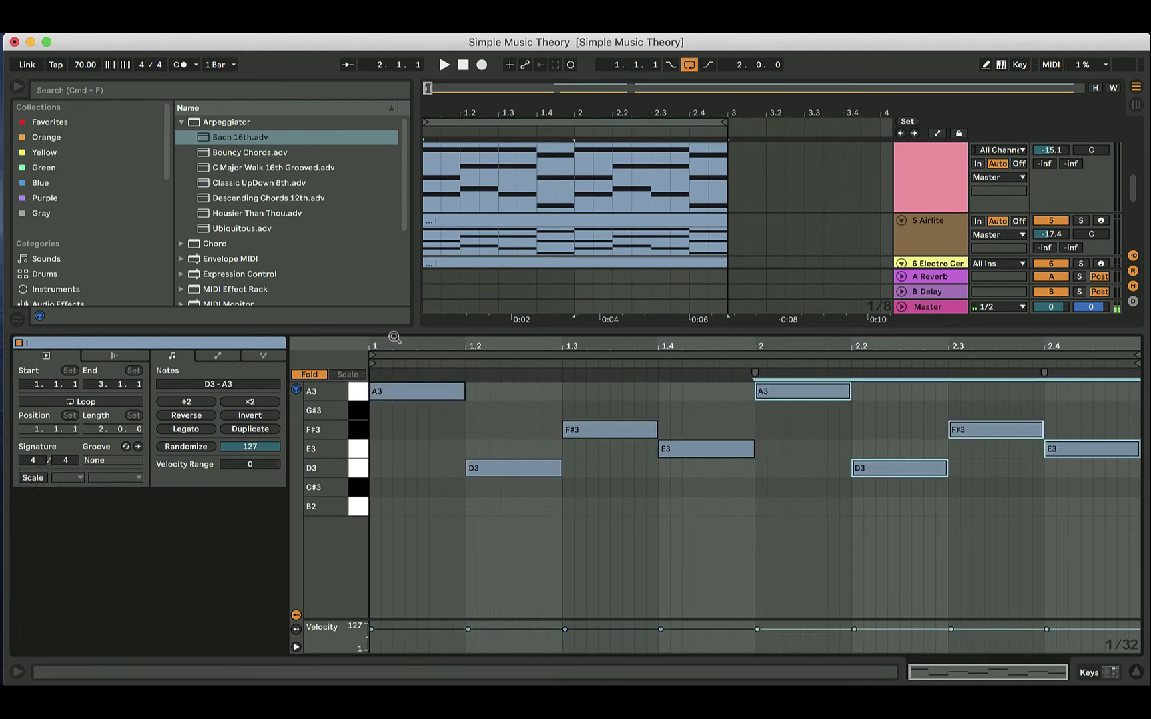
# Hide the note editor and play back the arrangement with the bass line.
pyautogui.press('super+alt+l')
pyautogui.press('space')
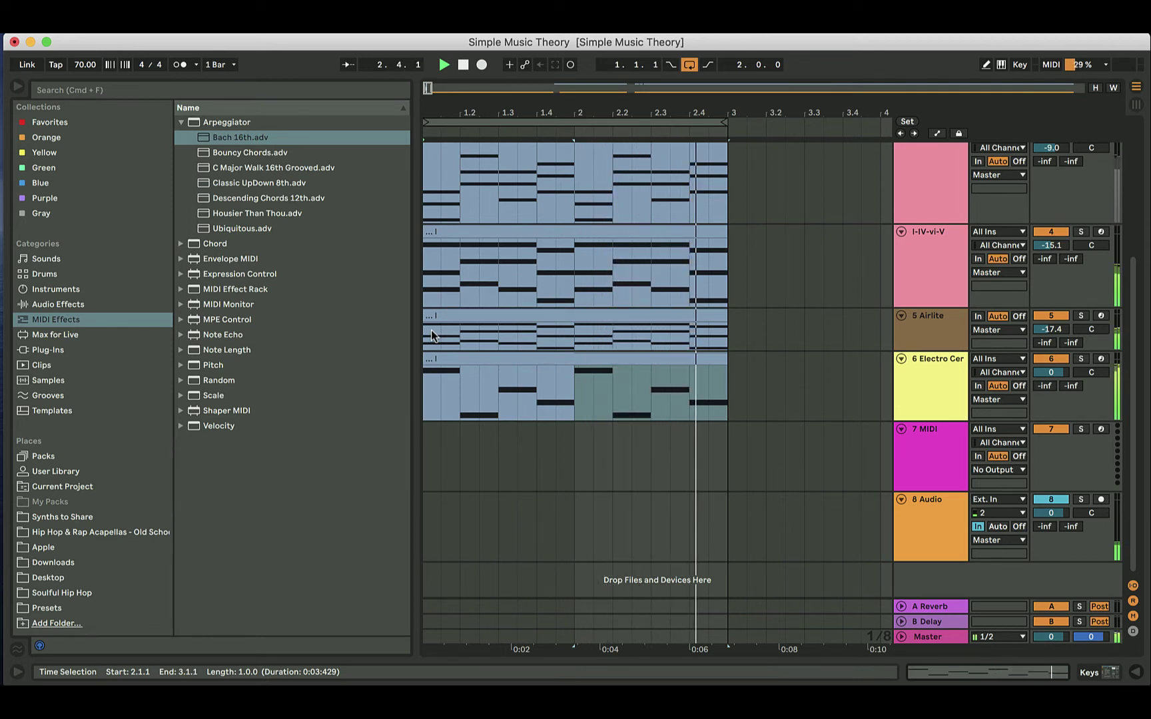
pyautogui.click(431, 330)
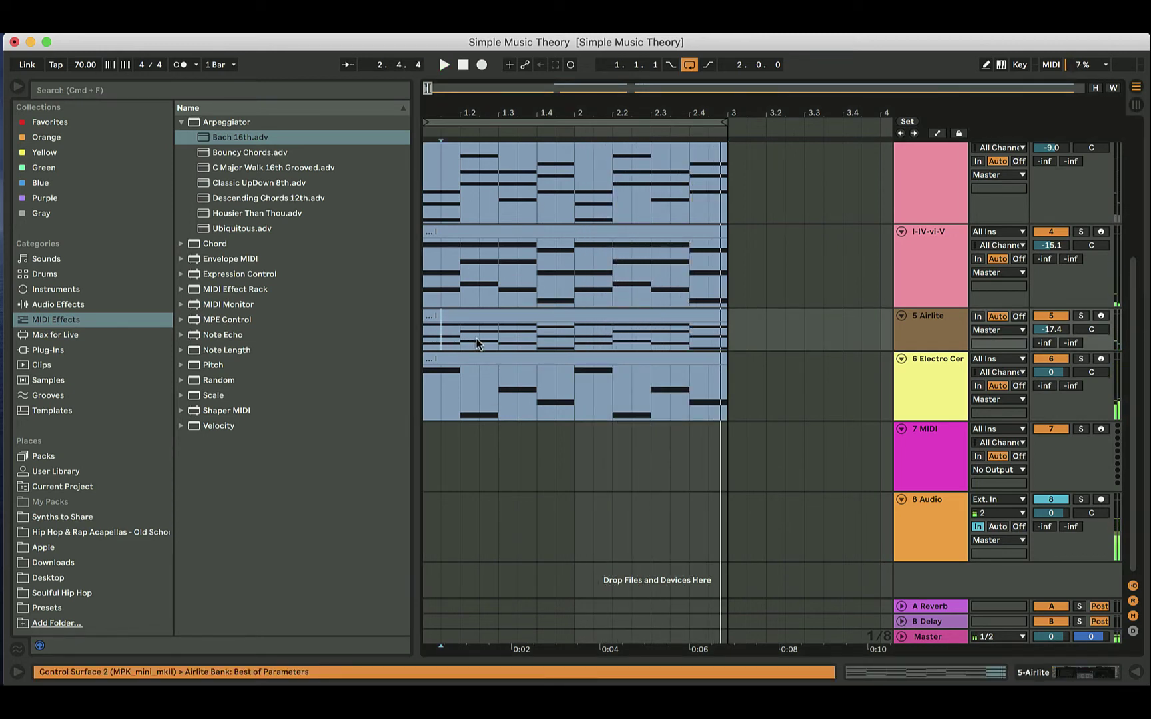
# Transpose all notes of the Electro Ceramic Bass clip down two octaves with Fold turned off, and play the result.
pyautogui.doubleClick(545, 358)
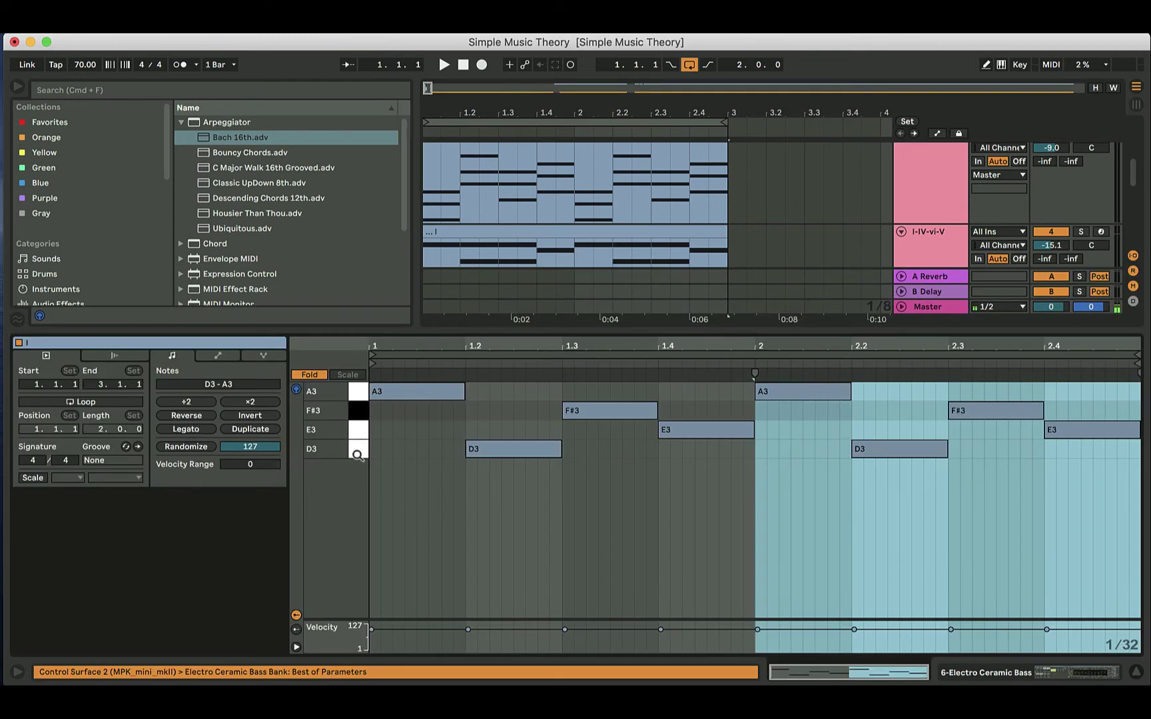
pyautogui.click(309, 375)
pyautogui.press('super+a')
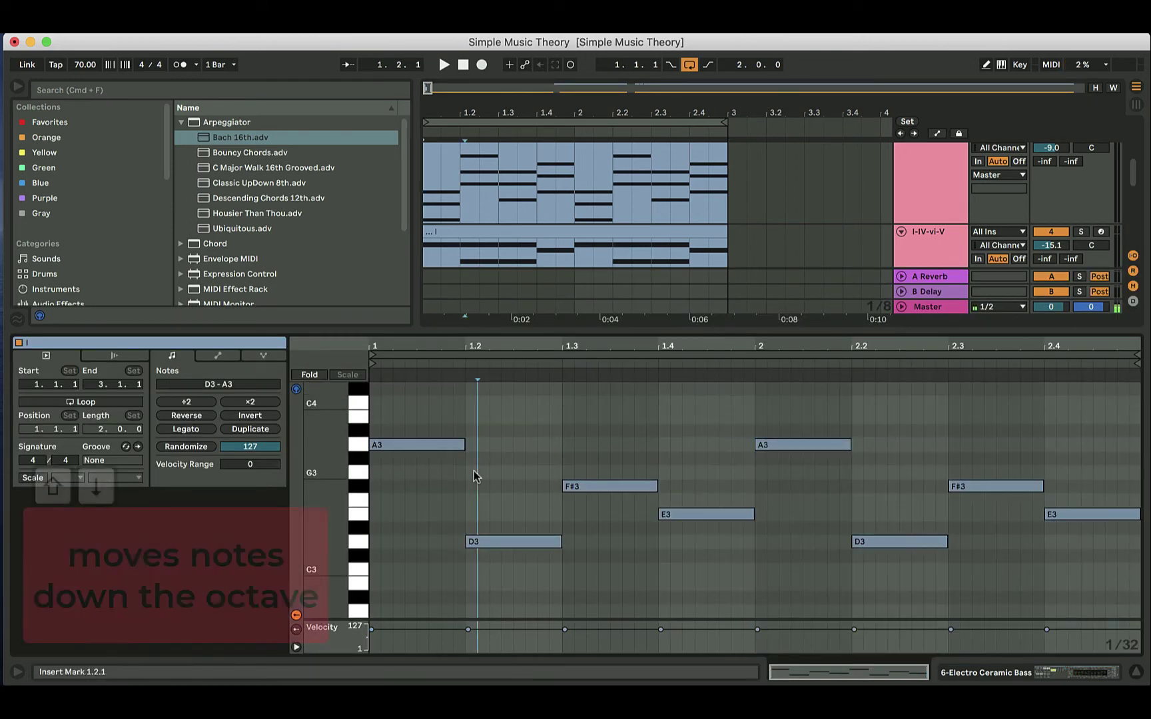
pyautogui.hotkey('shift', 'Down')
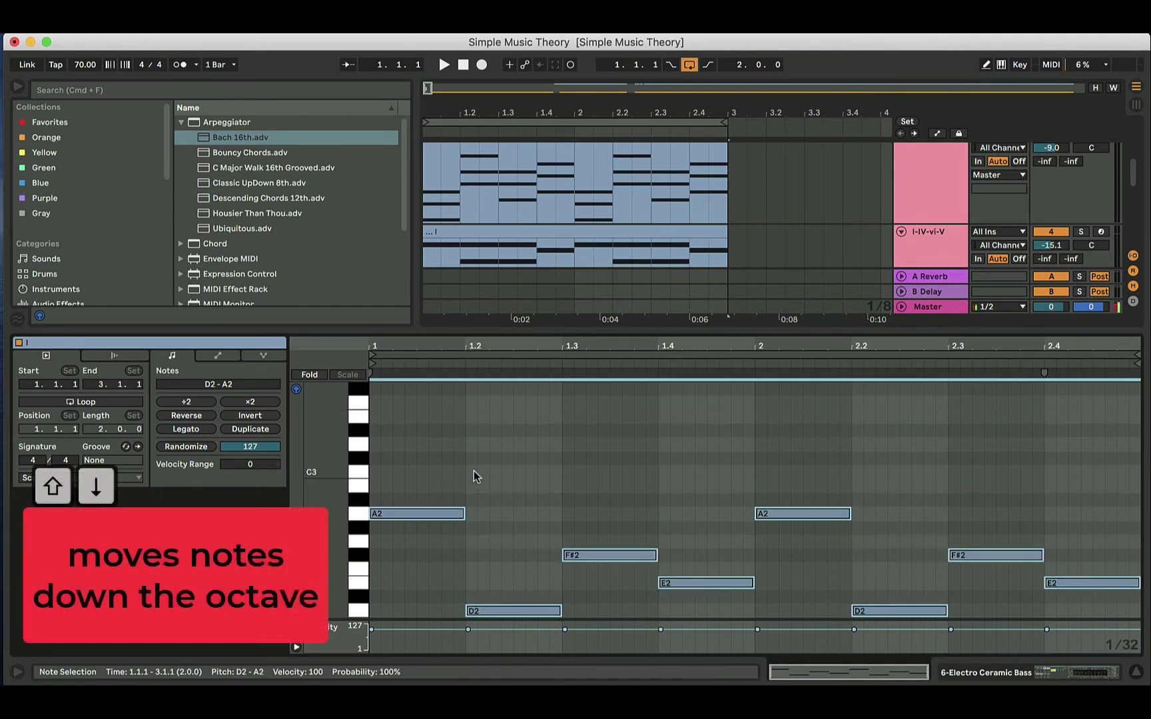
pyautogui.hotkey('shift', 'Down')
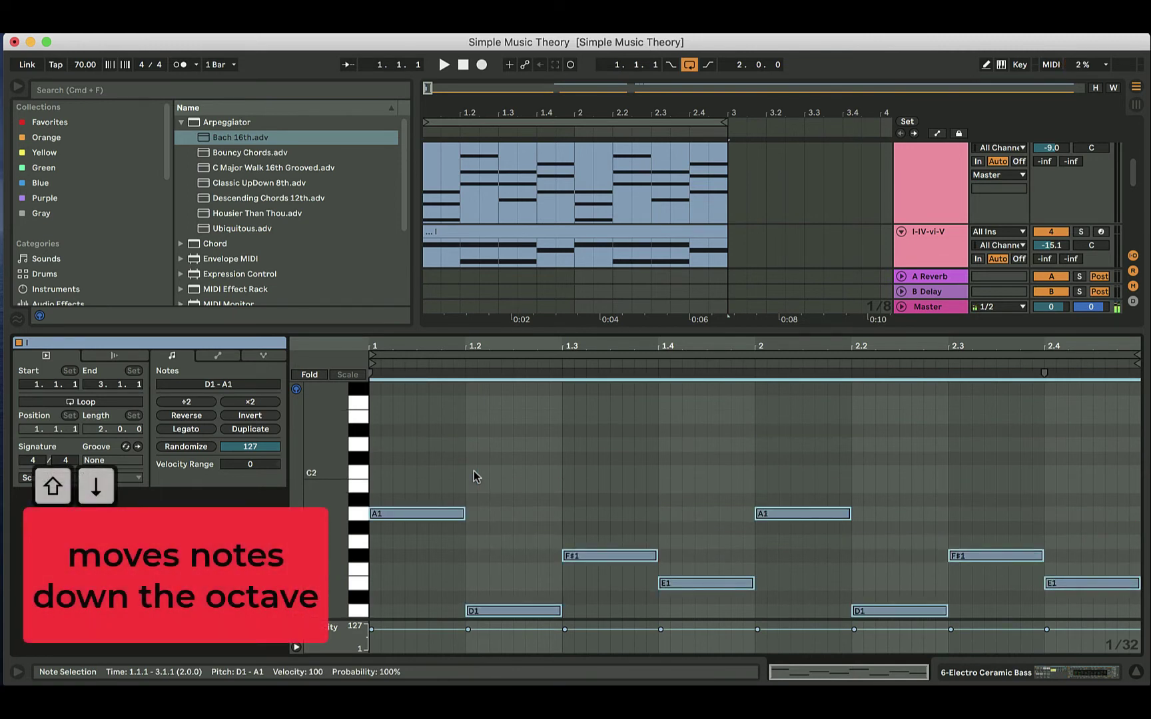
pyautogui.press('space')
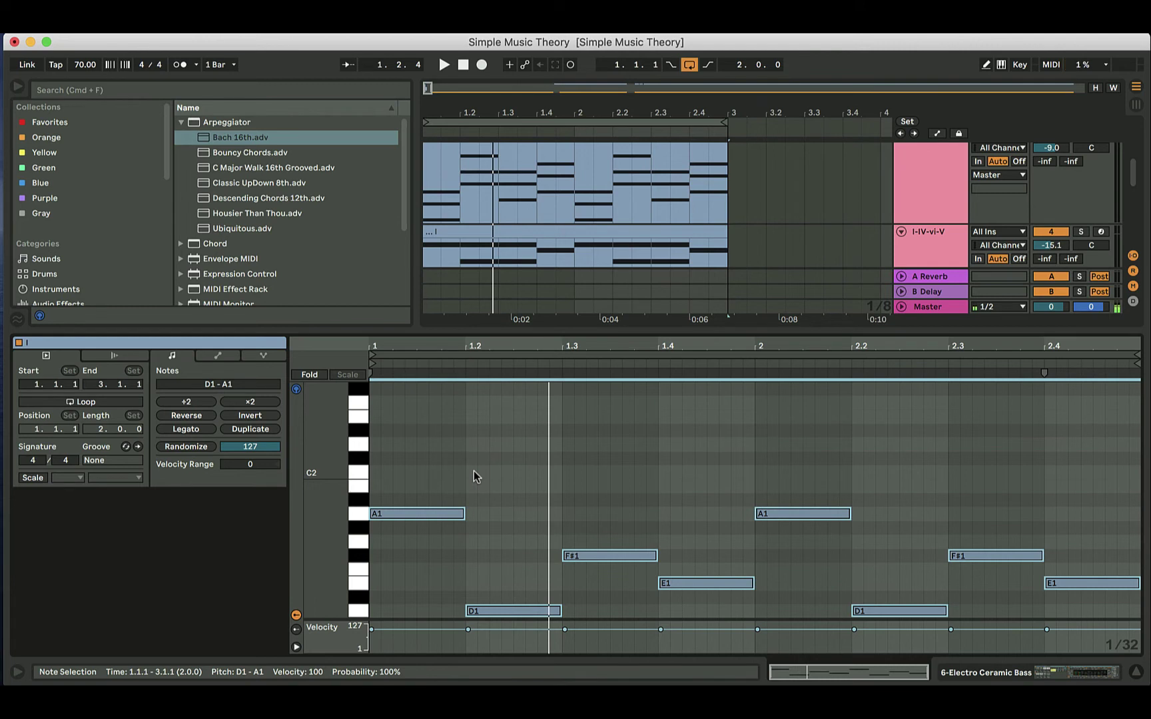
# In the bass clip's first bar, halve D1 and follow it with a D2 copy, and shorten F#1 to fit a short F1 before E1.
pyautogui.click(579, 576)
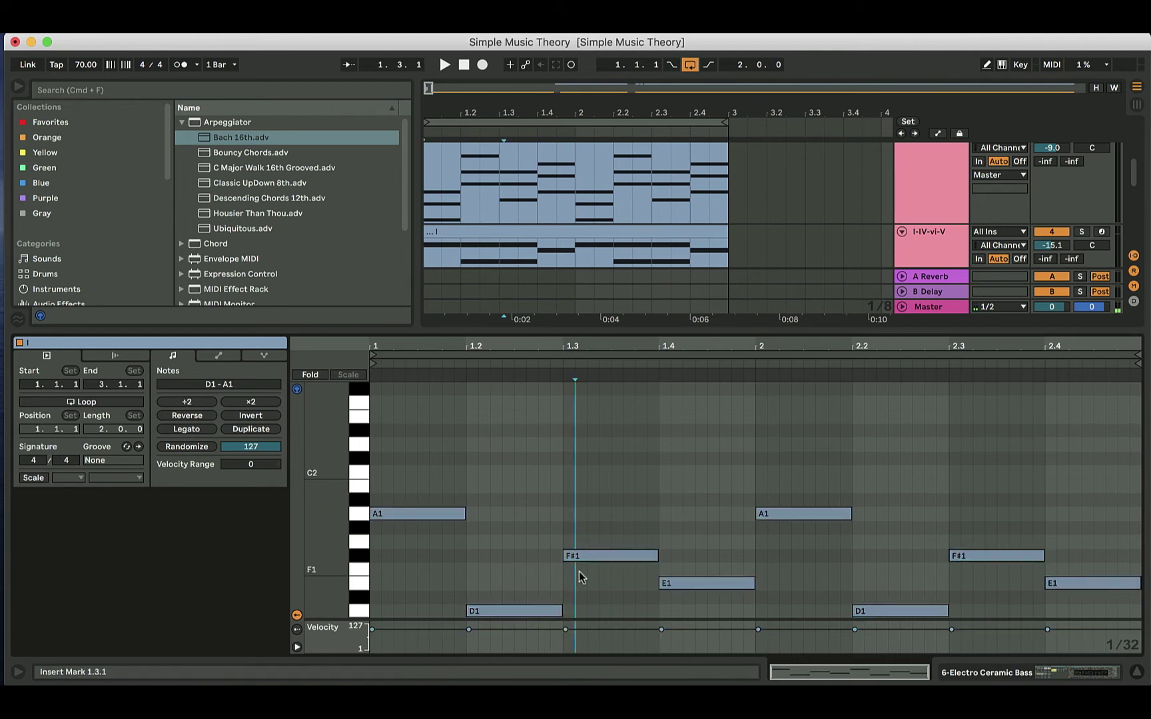
pyautogui.moveTo(561, 611); pyautogui.dragTo(507, 607)
pyautogui.press('super+d')
pyautogui.hotkey('shift', 'Up')
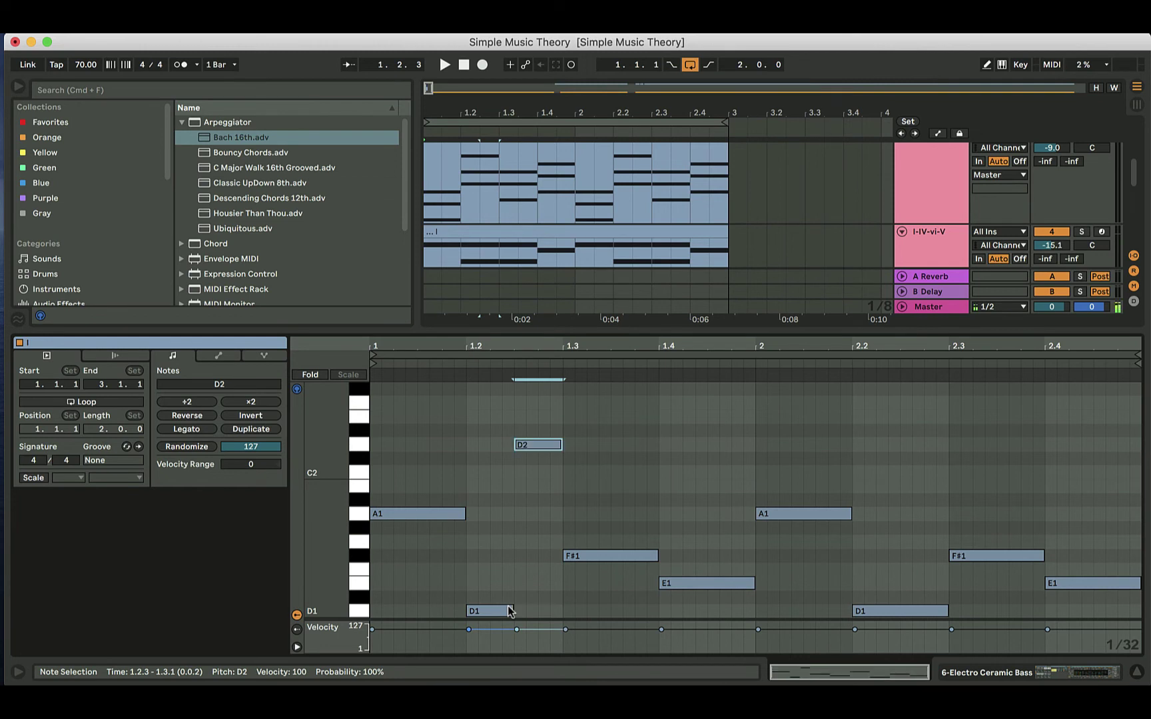
pyautogui.moveTo(657, 557); pyautogui.dragTo(634, 556)
pyautogui.doubleClick(641, 569)
# Delete the notes in the bass clip's second bar and replace them with a duplicate of the first bar.
pyautogui.moveTo(759, 453); pyautogui.dragTo(1079, 608)
pyautogui.press('Delete')
pyautogui.press('super+a')
pyautogui.press('super+d')
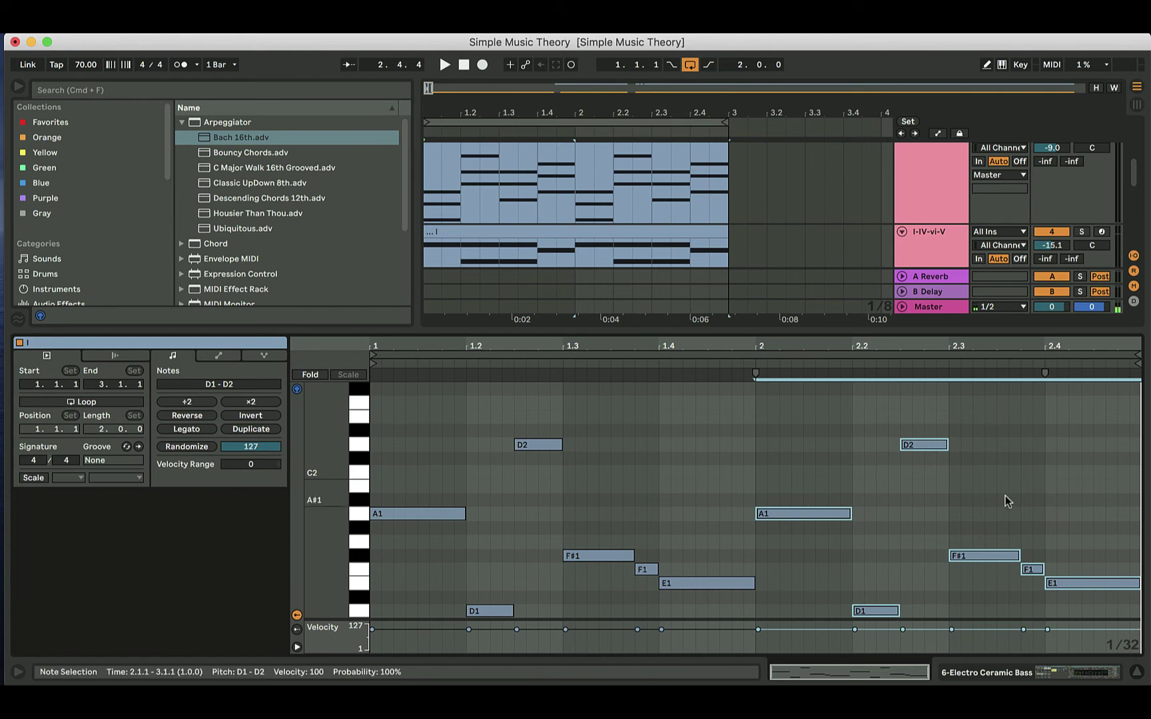
pyautogui.click(1087, 528)
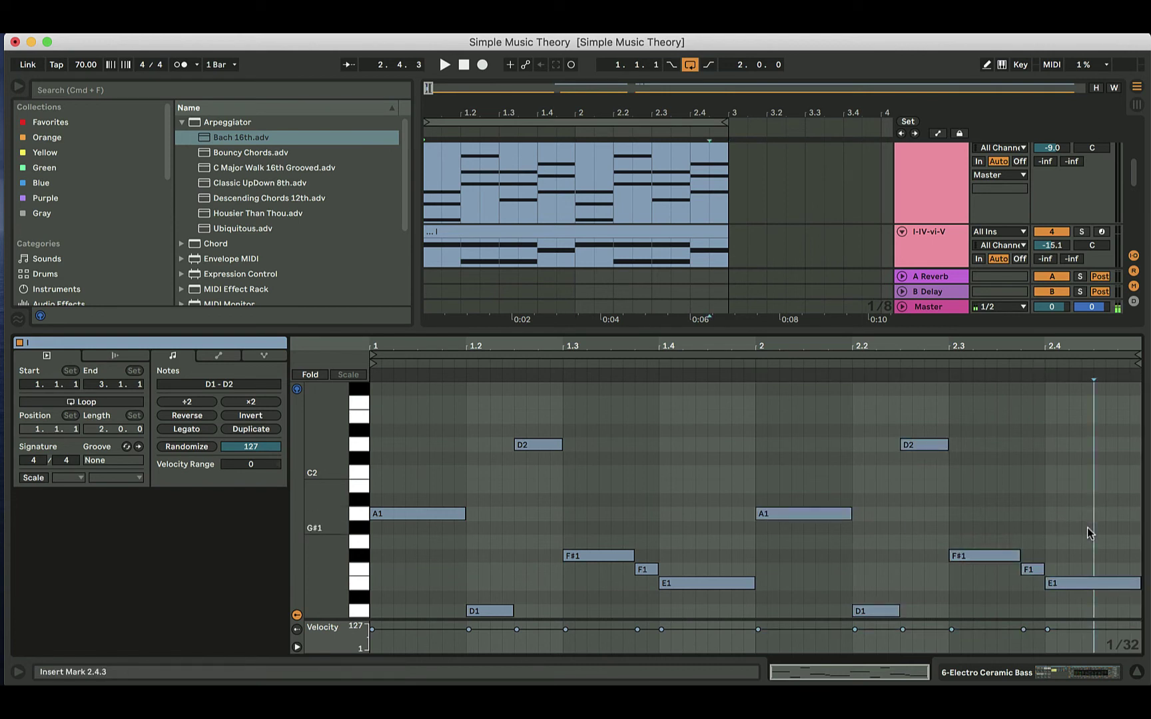
# At the end of the bass clip's second bar, shorten E1 to a sixteenth and add a sixteenth F#1 and an eighth G#1 after it.
pyautogui.click(1141, 585)
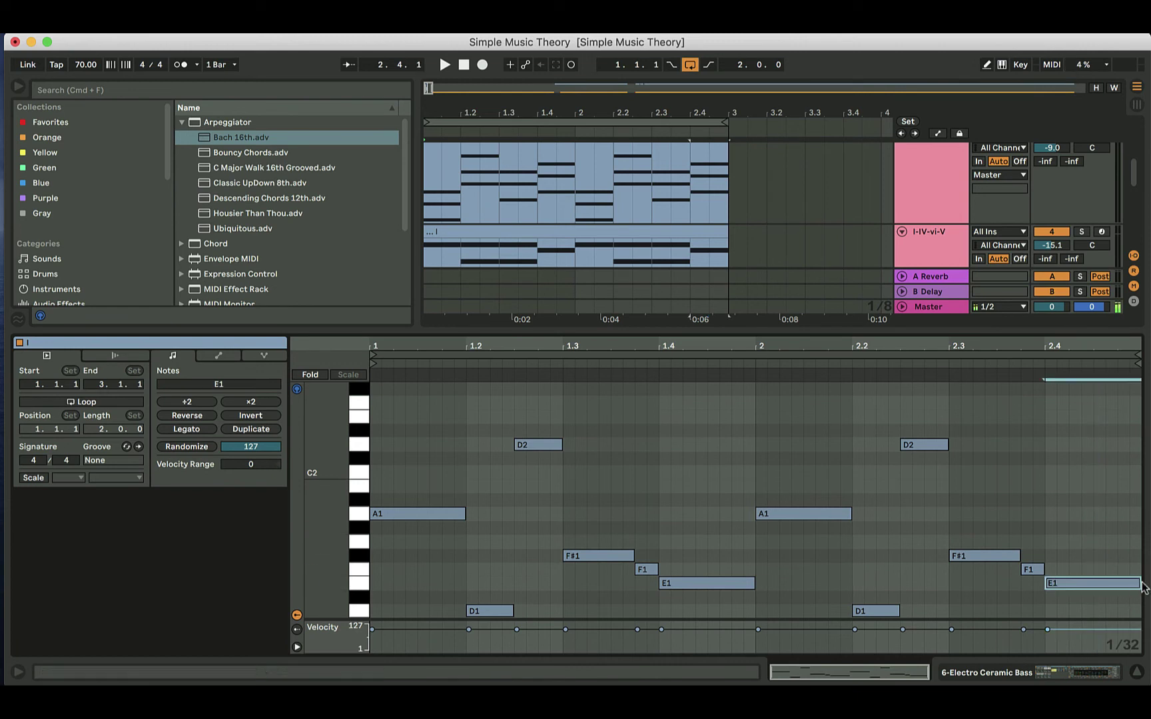
pyautogui.moveTo(1139, 585); pyautogui.dragTo(1069, 583)
pyautogui.doubleClick(1079, 556)
pyautogui.click(1106, 527)
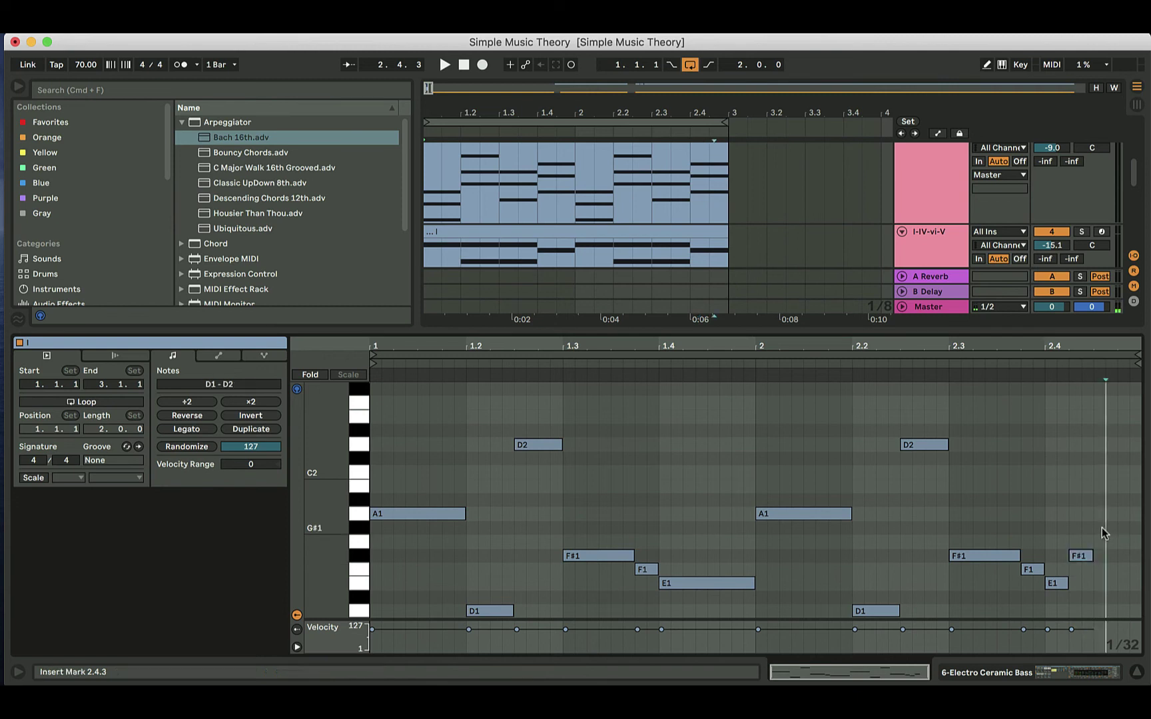
pyautogui.doubleClick(1106, 527)
pyautogui.moveTo(1117, 528); pyautogui.dragTo(1142, 528)
# Halve the E1 note at the end of the bass clip's first bar and follow it with an E2 copy one octave higher.
pyautogui.click(703, 589)
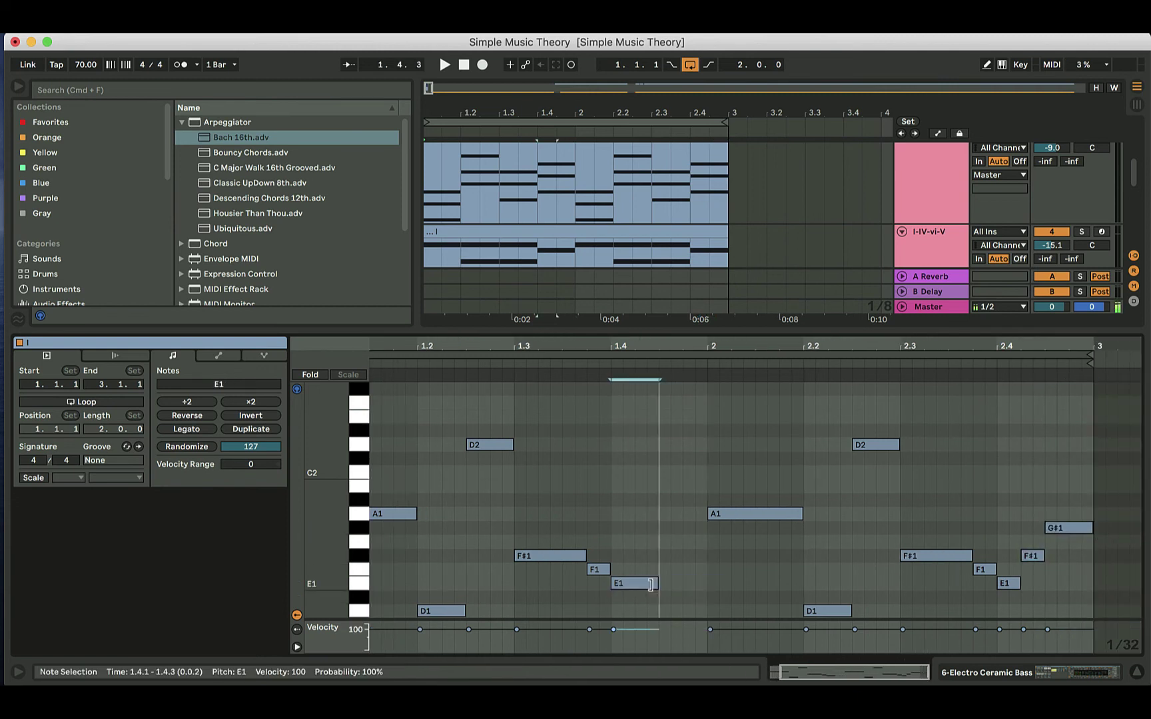
pyautogui.press('super+e')
pyautogui.hotkey('shift', 'Up')
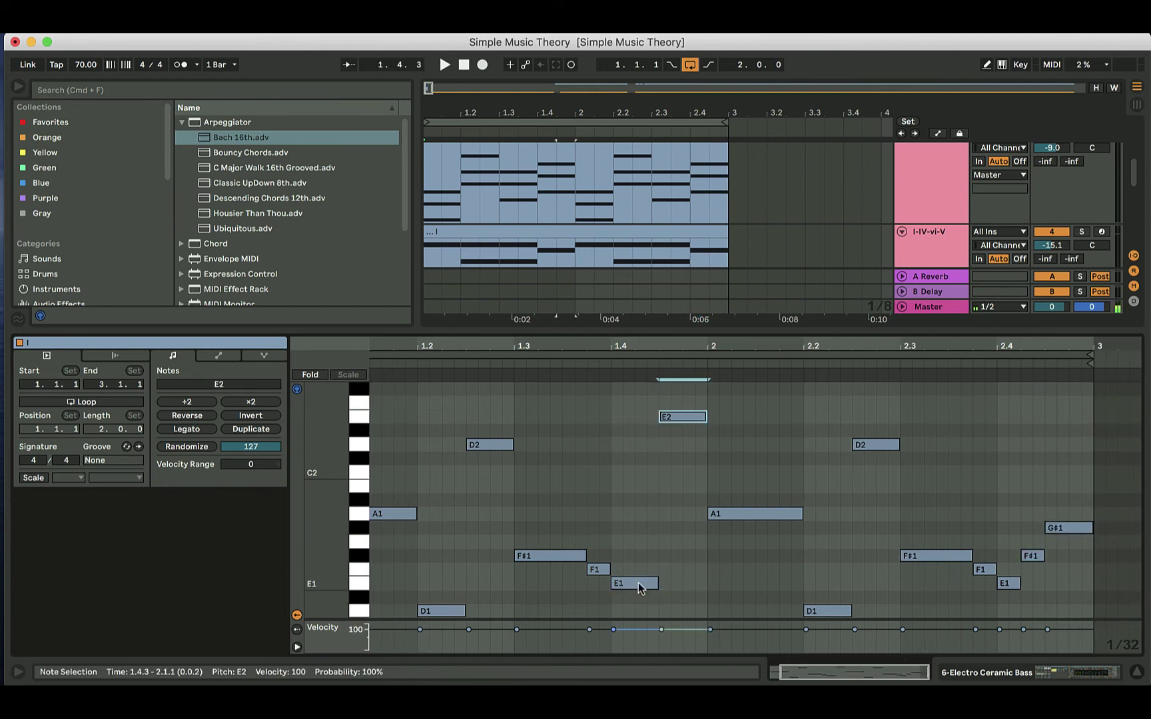
# Play back the arrangement and lower the Electro Ceramic Bass track volume to about -4.2 dB.
pyautogui.press('space')
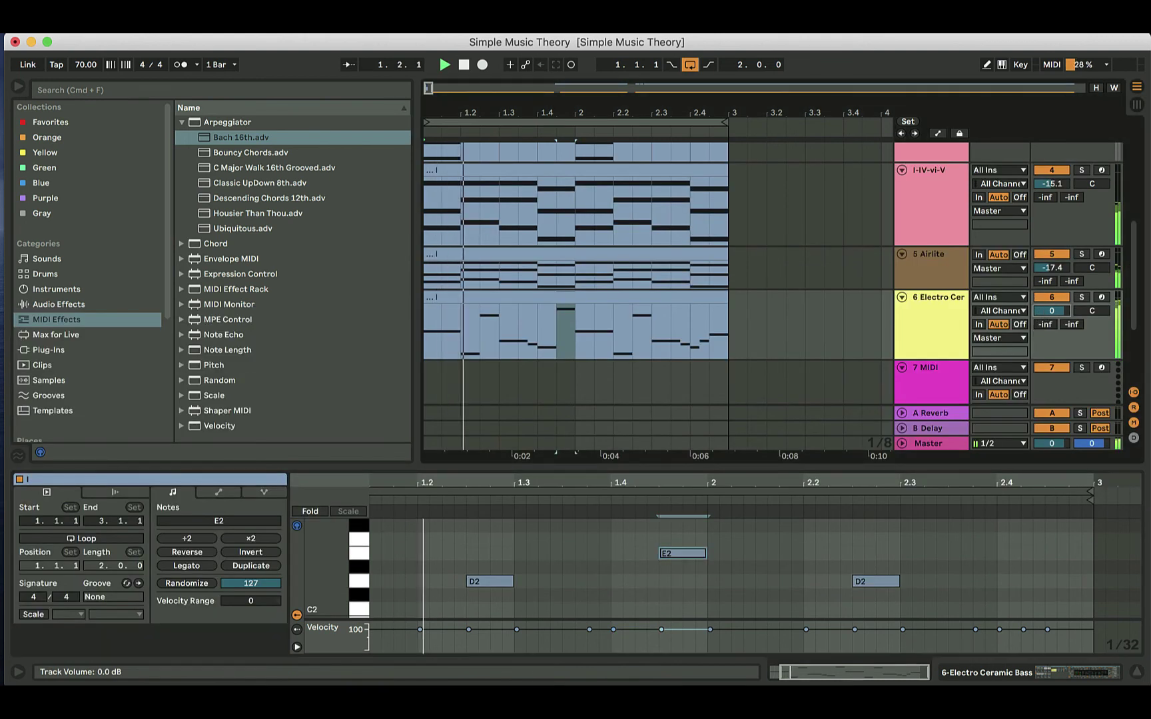
pyautogui.moveTo(1052, 310); pyautogui.dragTo(1051, 314)
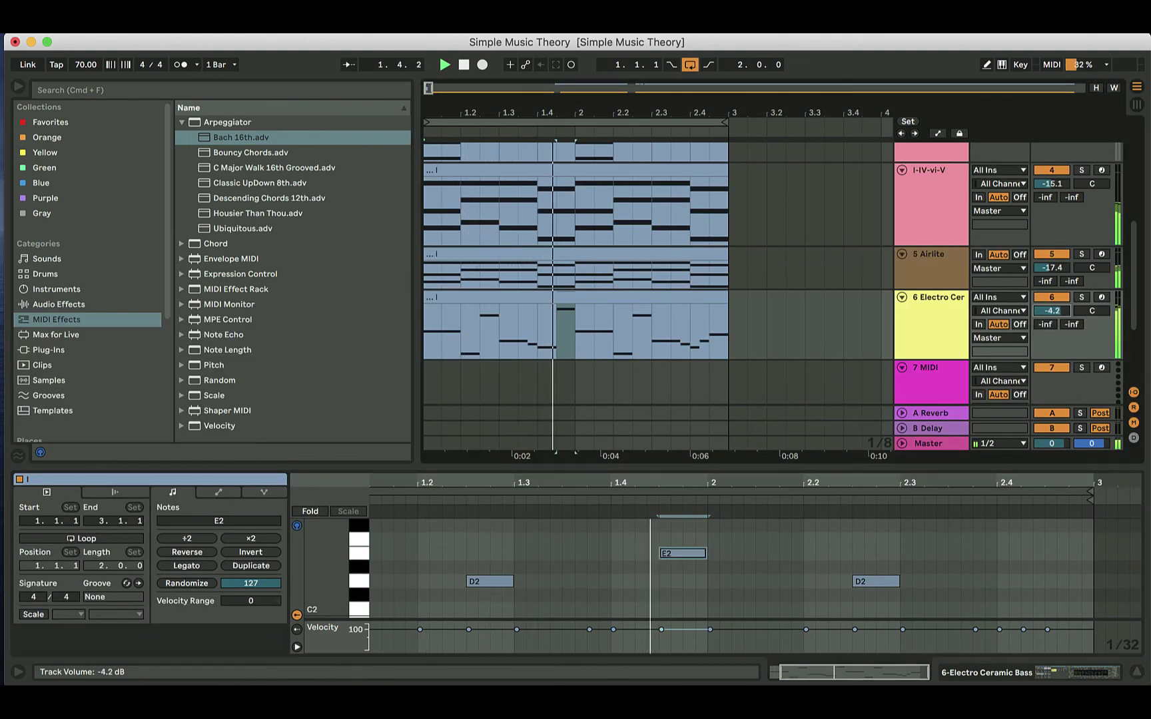